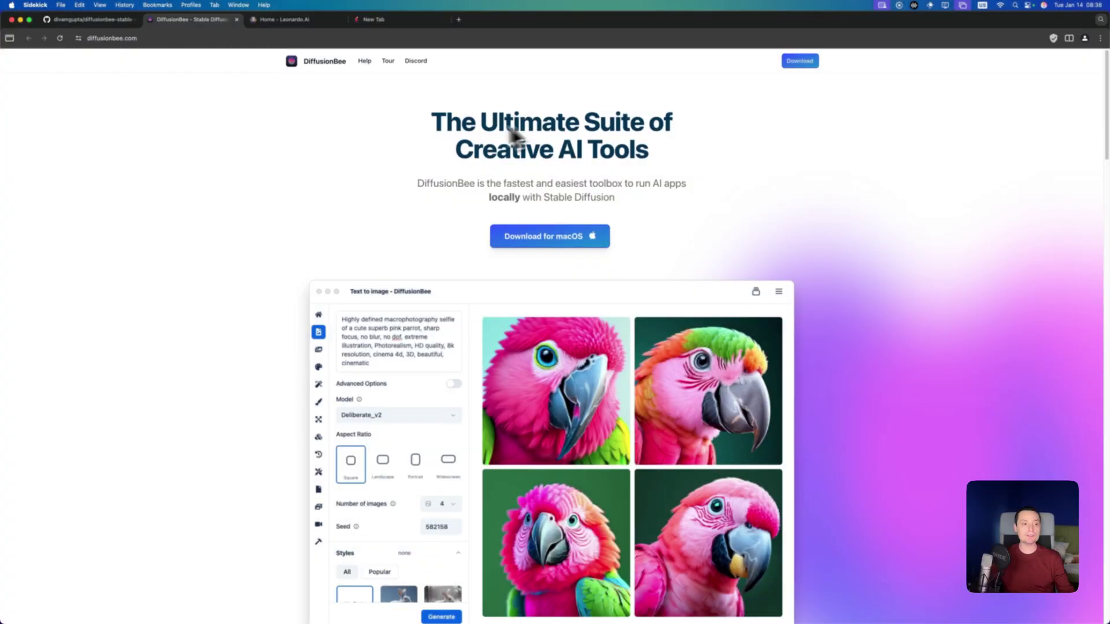
Open release 2.5.3 of the diffusionbee-stable-diffusion-ui repository on GitHub and download DiffusionBee_MPS_arm64-2.5.3.dmg.
scroll(503, 191, "down", 1)
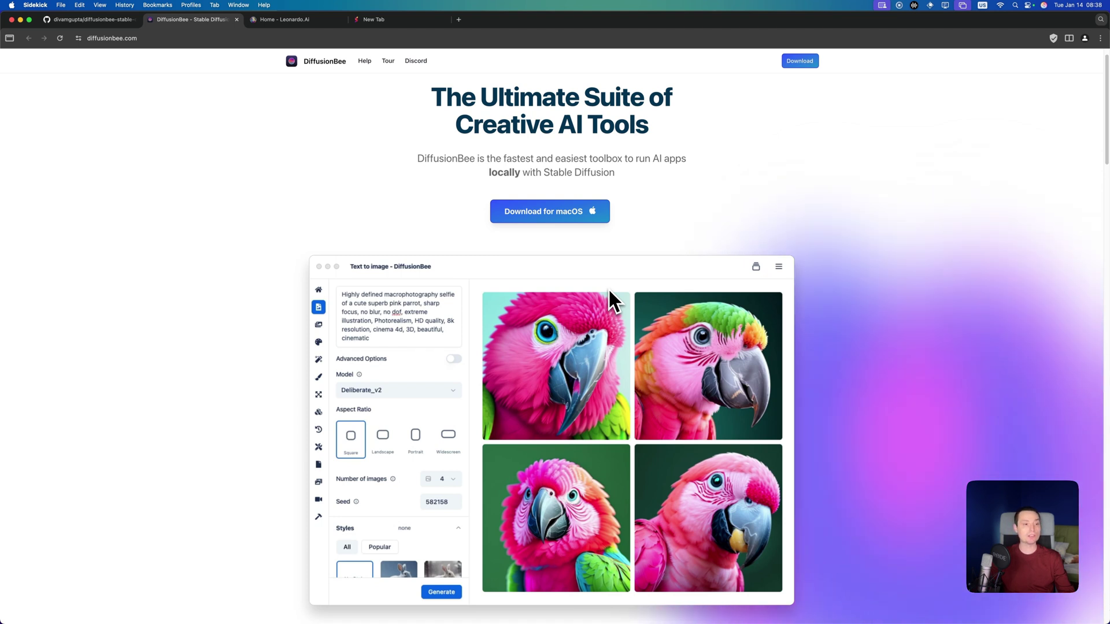
scroll(578, 278, "up", 1)
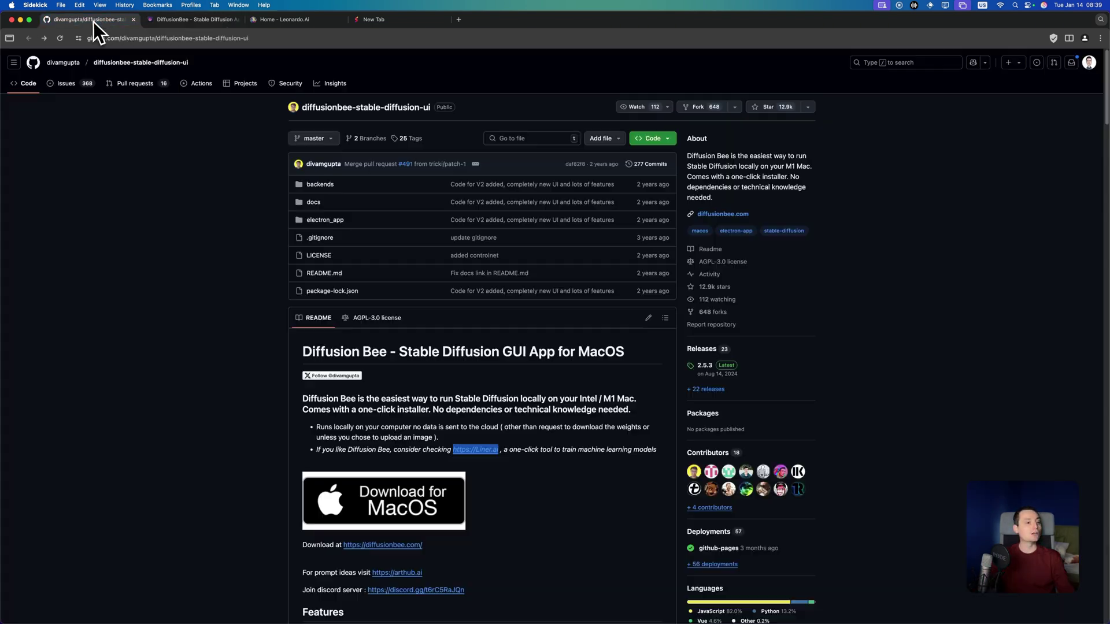
left_click(91, 20)
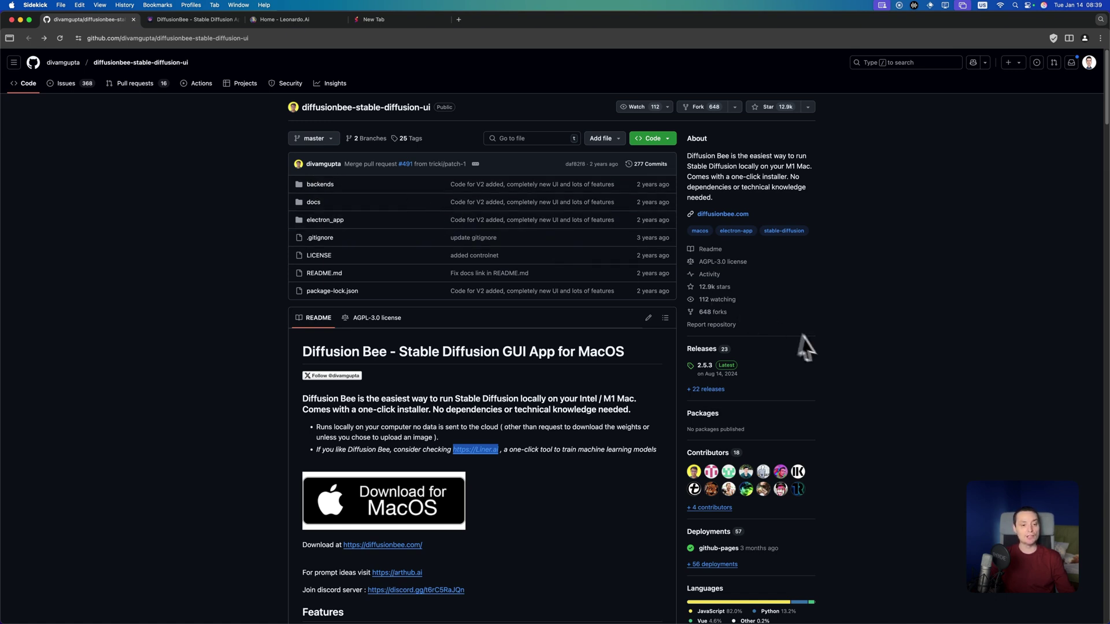
left_click(707, 370)
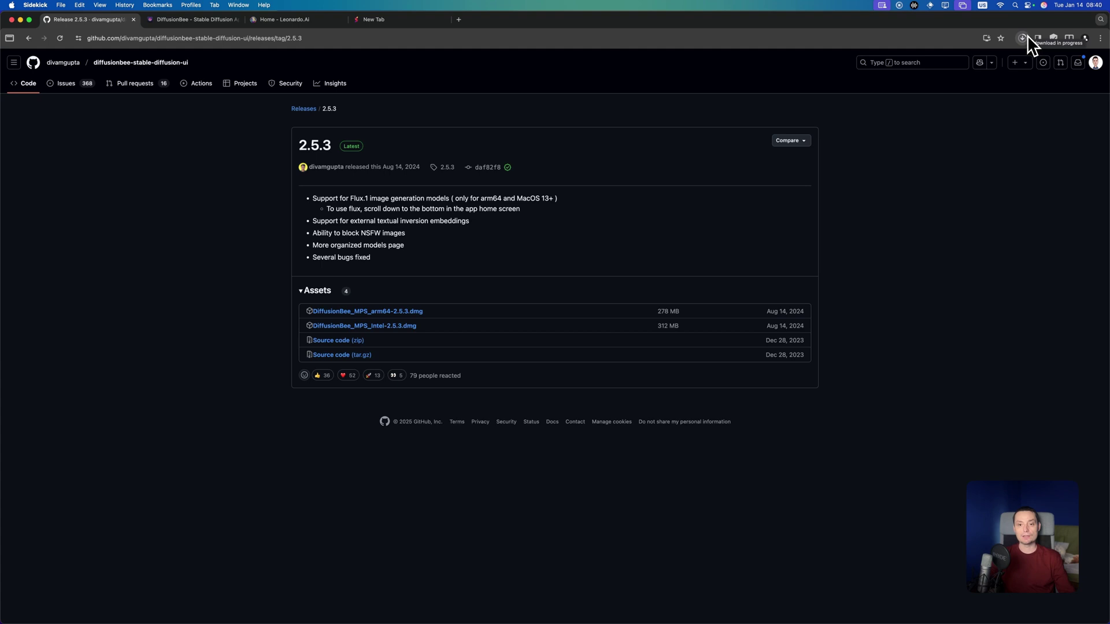
left_click(1027, 38)
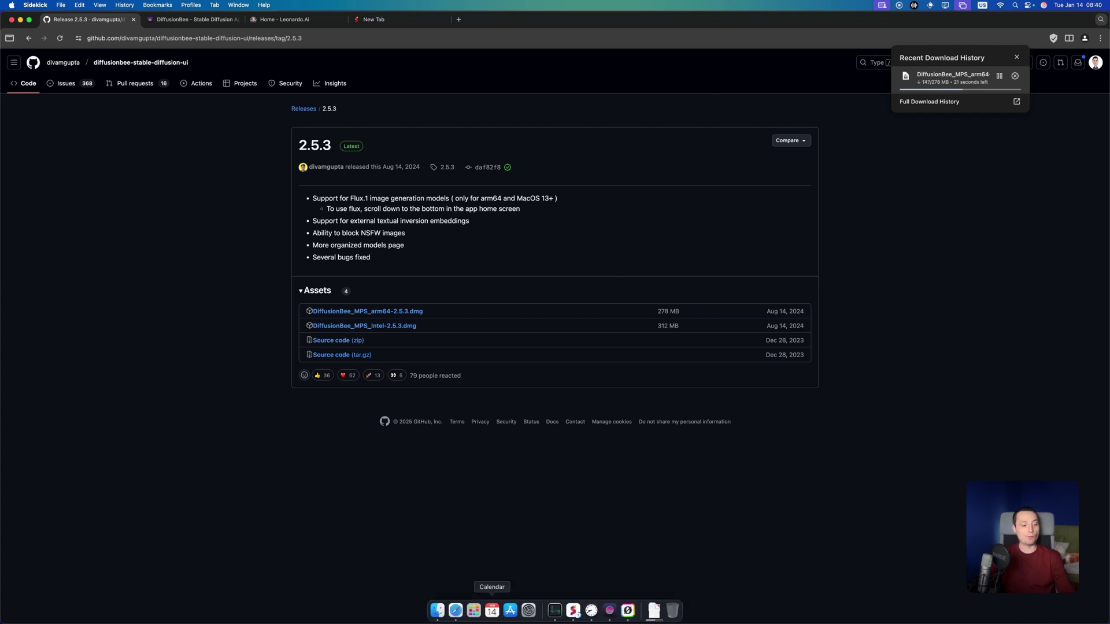
Switch from the browser to the DiffusionBee app and look through the AI tools on its home page.
left_click(474, 610)
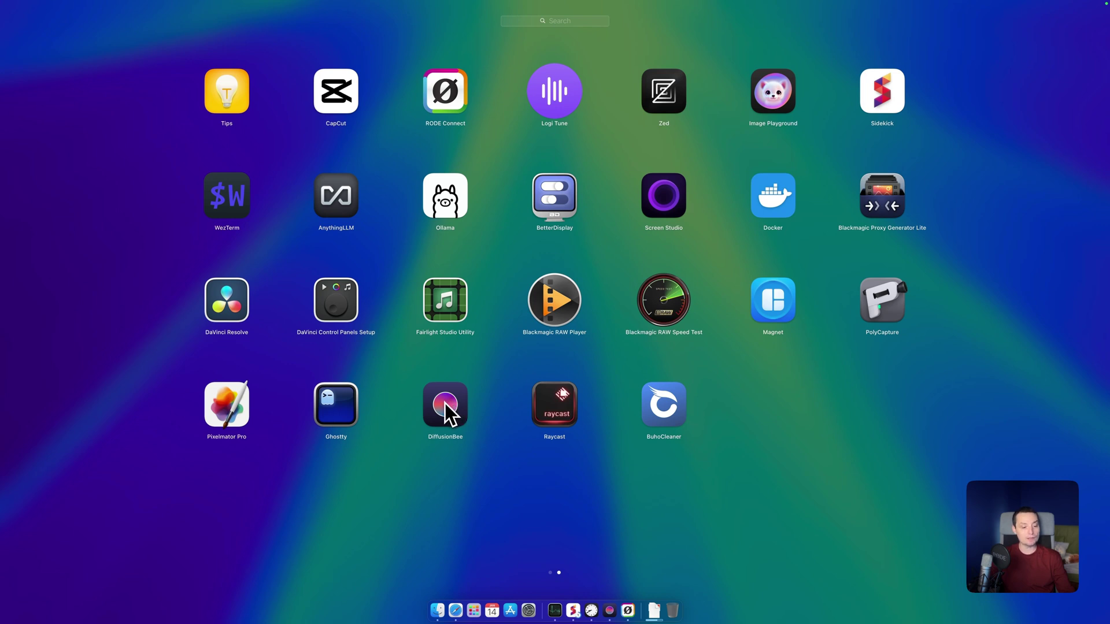
left_click(427, 465)
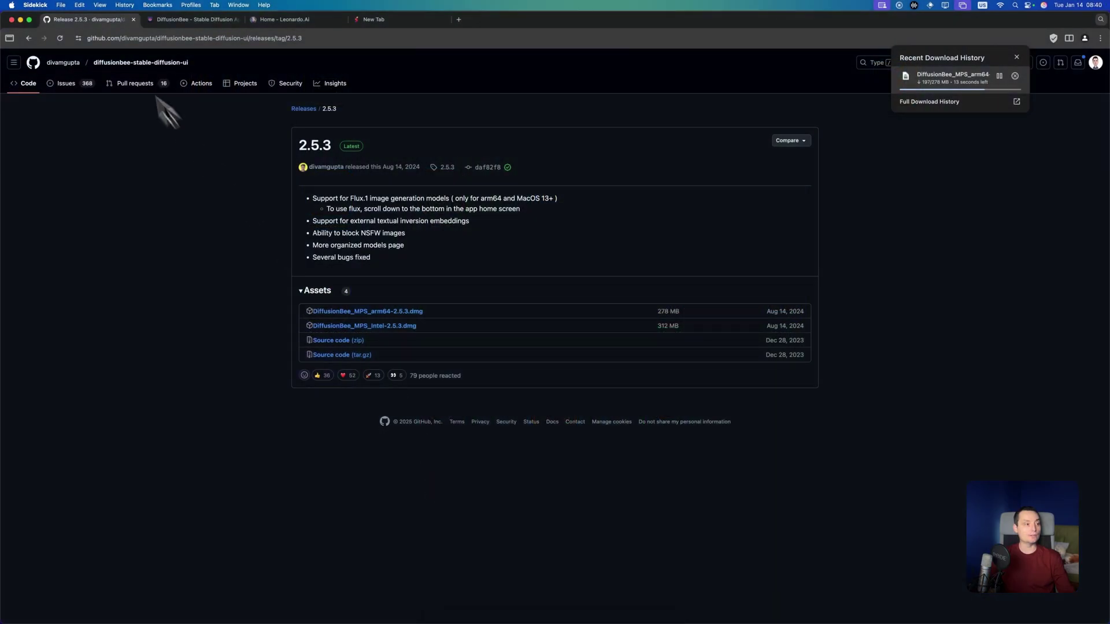
left_click(20, 19)
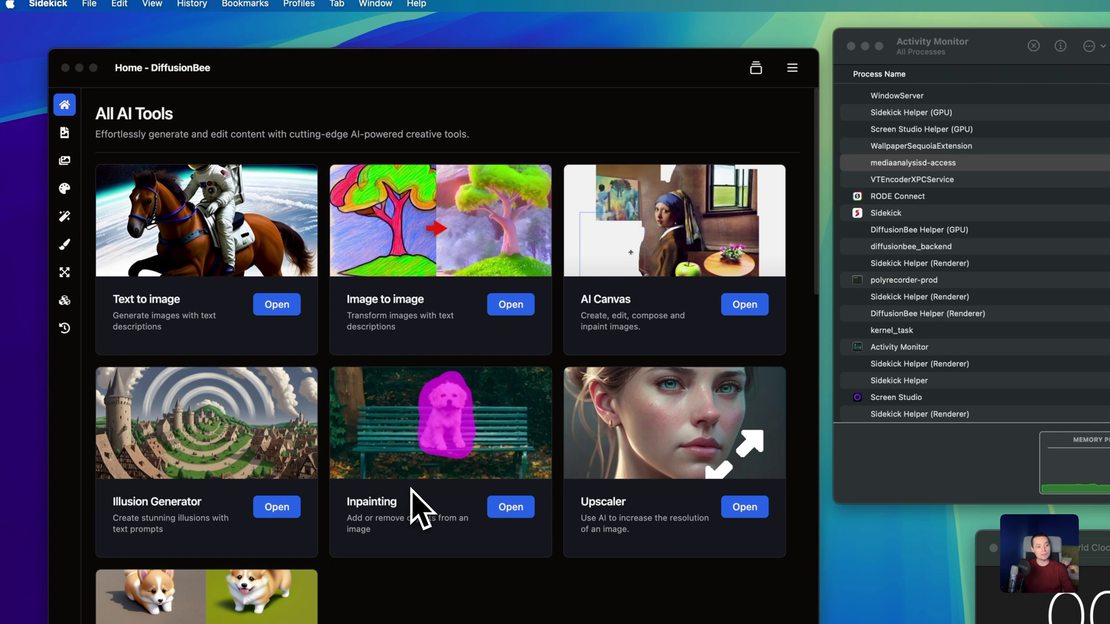
scroll(364, 479, "down", 5)
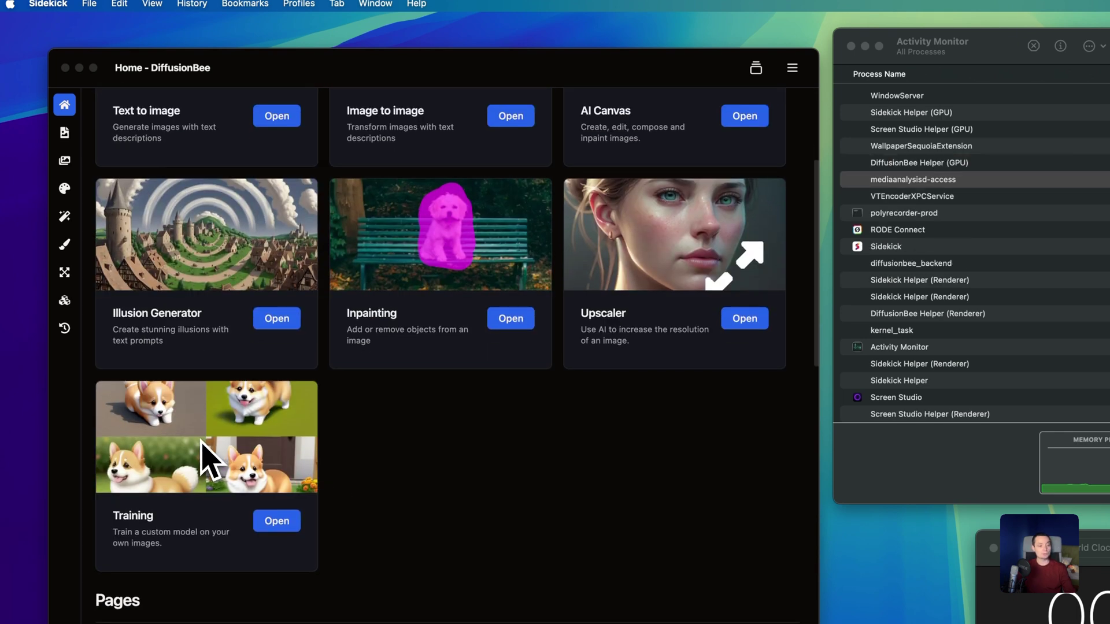
scroll(202, 446, "up", 5)
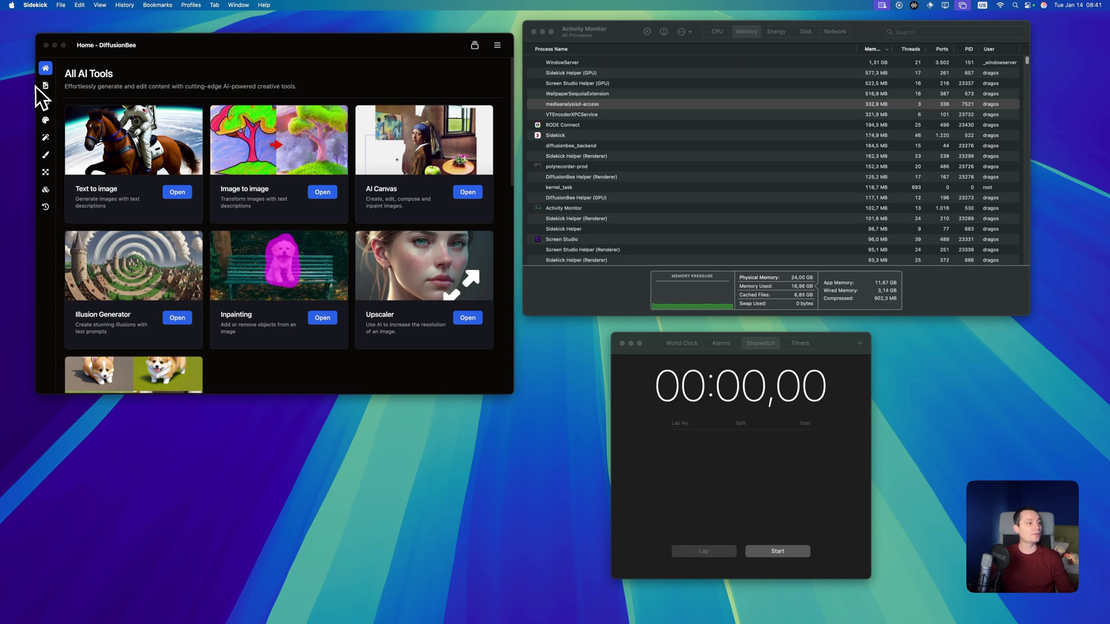
Open the Models page and examine the installed models and the ones available for download.
left_click(46, 86)
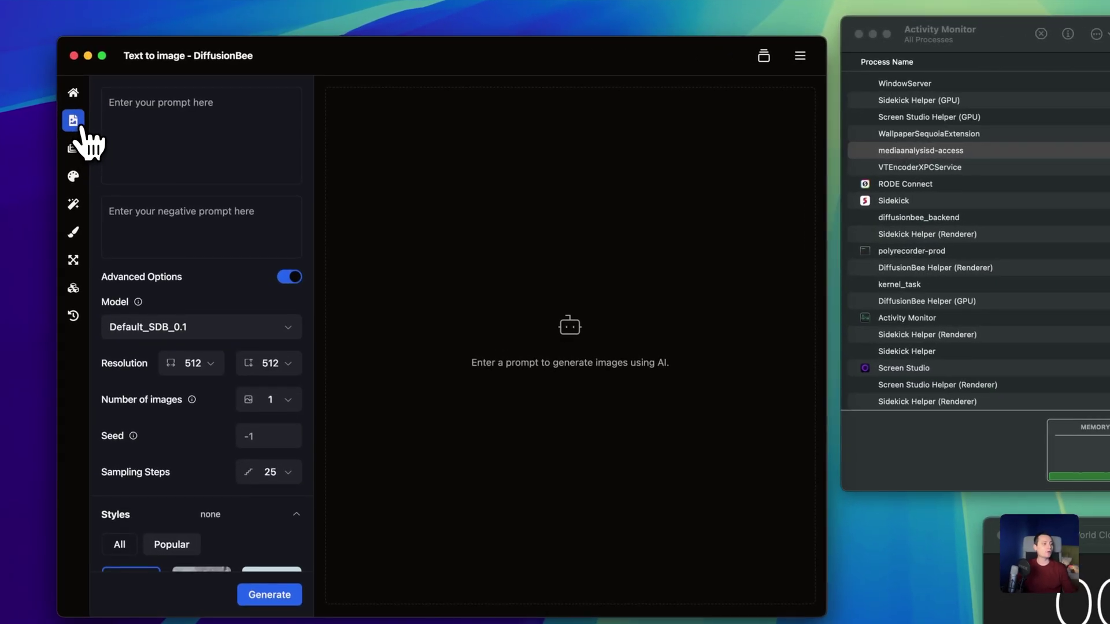
left_click(74, 289)
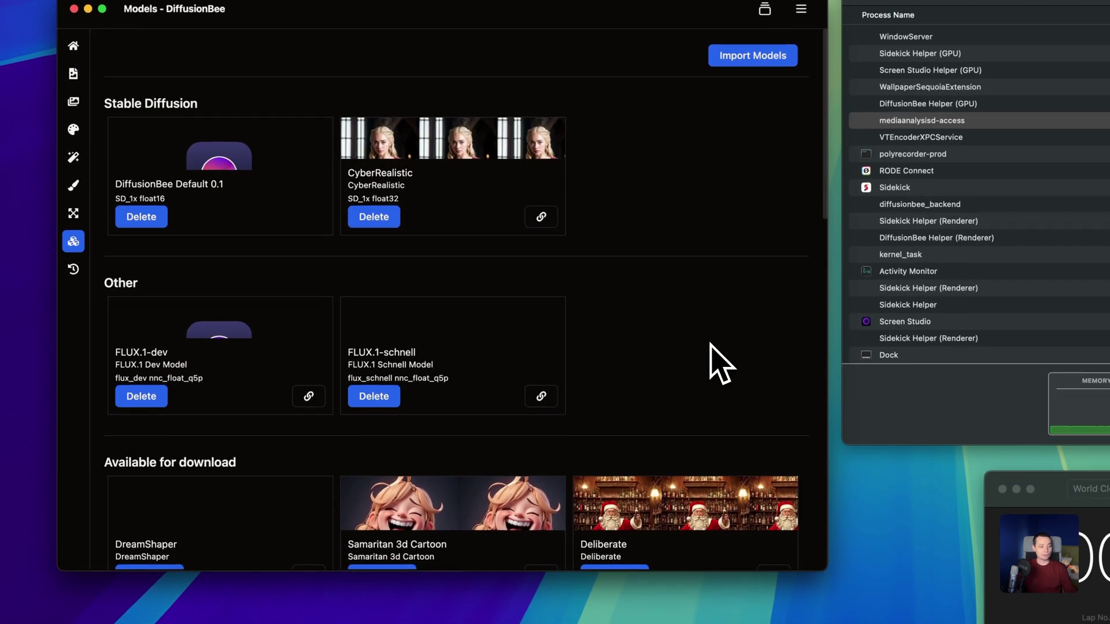
scroll(552, 340, "down", 1)
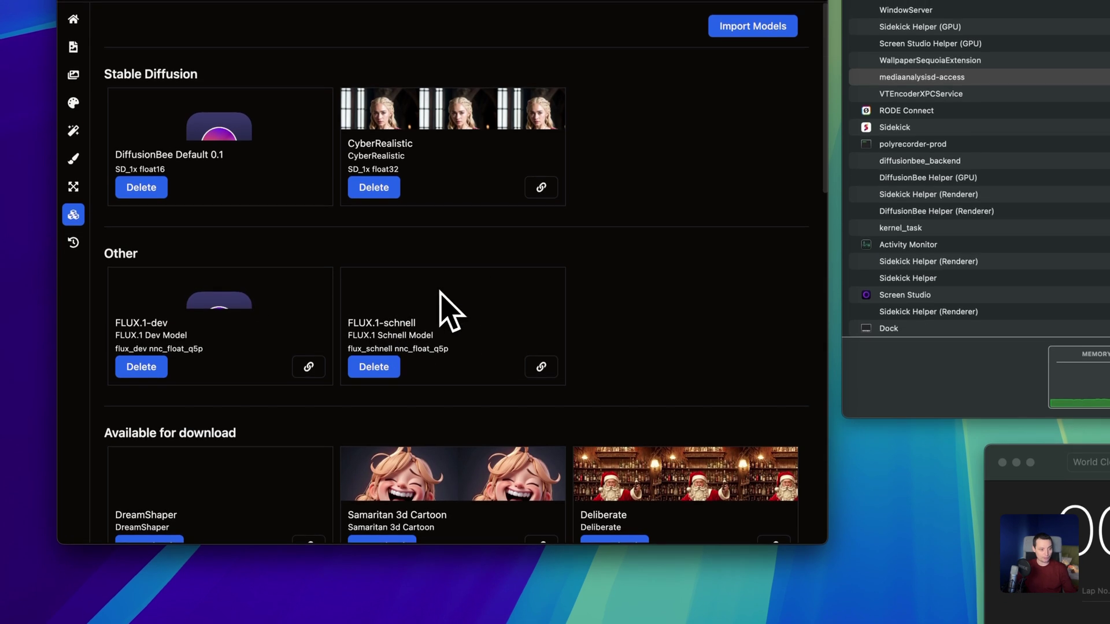
scroll(509, 326, "down", 10)
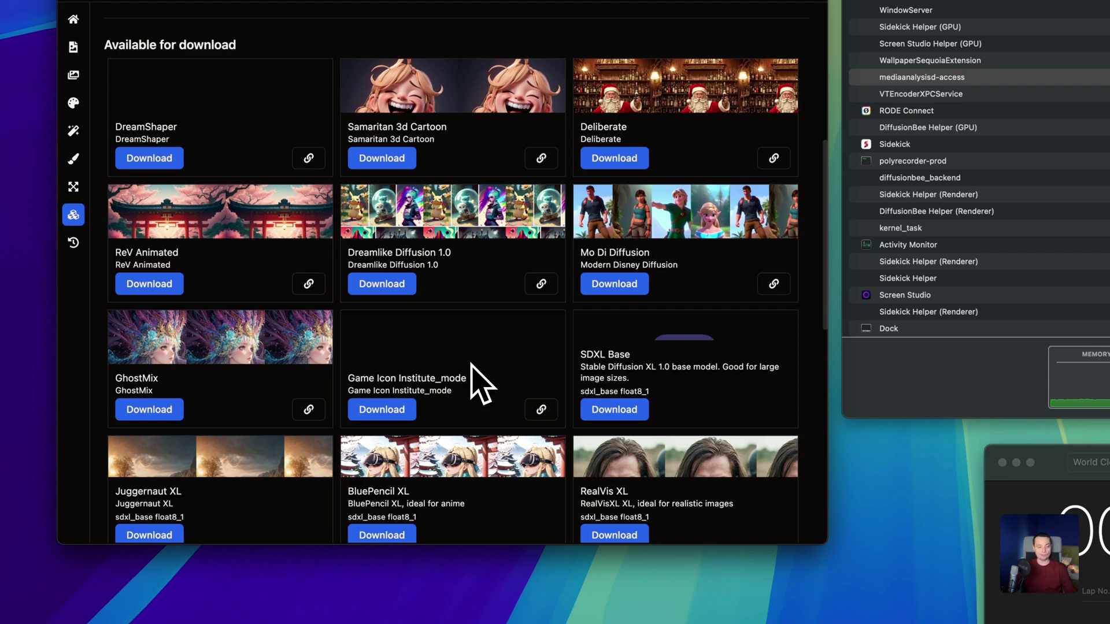
scroll(479, 383, "down", 8)
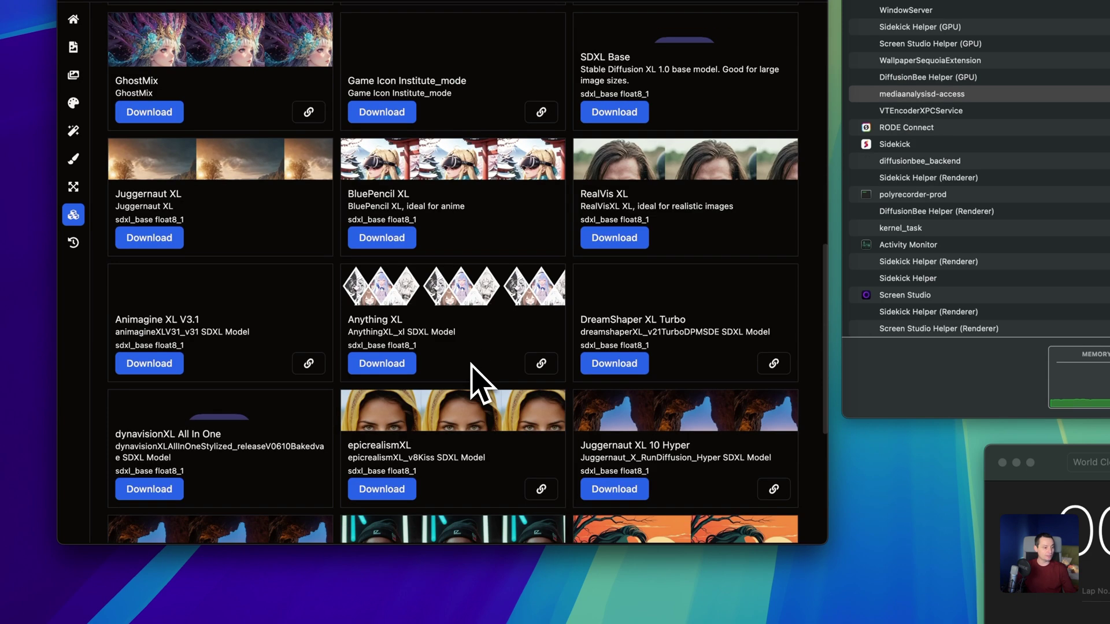
scroll(479, 383, "down", 5)
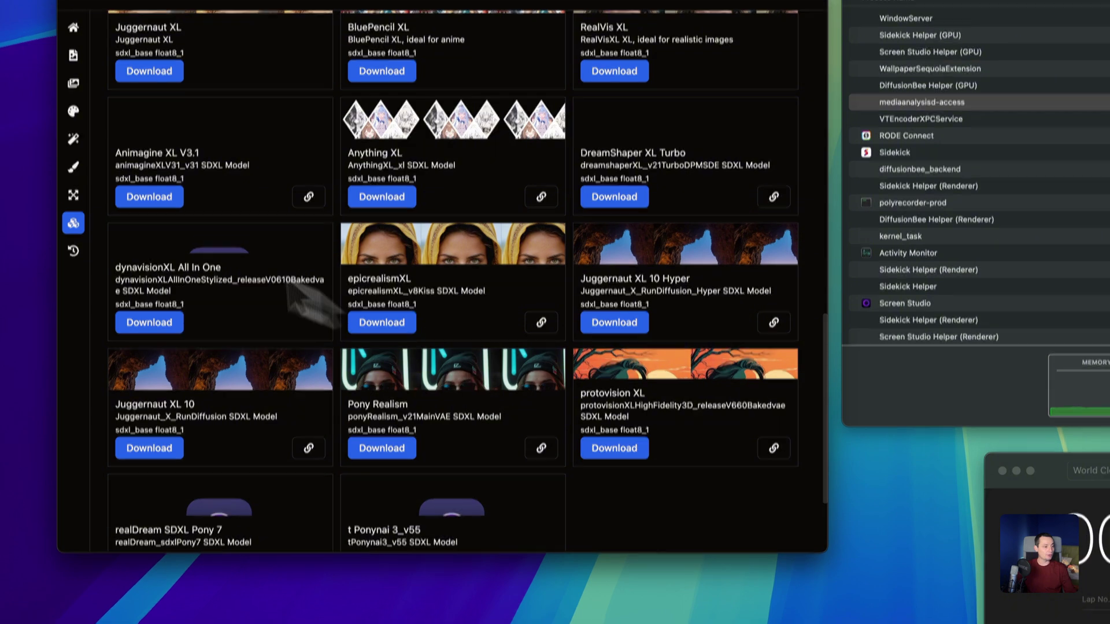
scroll(555, 275, "up", 2)
scroll(463, 272, "down", 4)
scroll(496, 289, "down", 2)
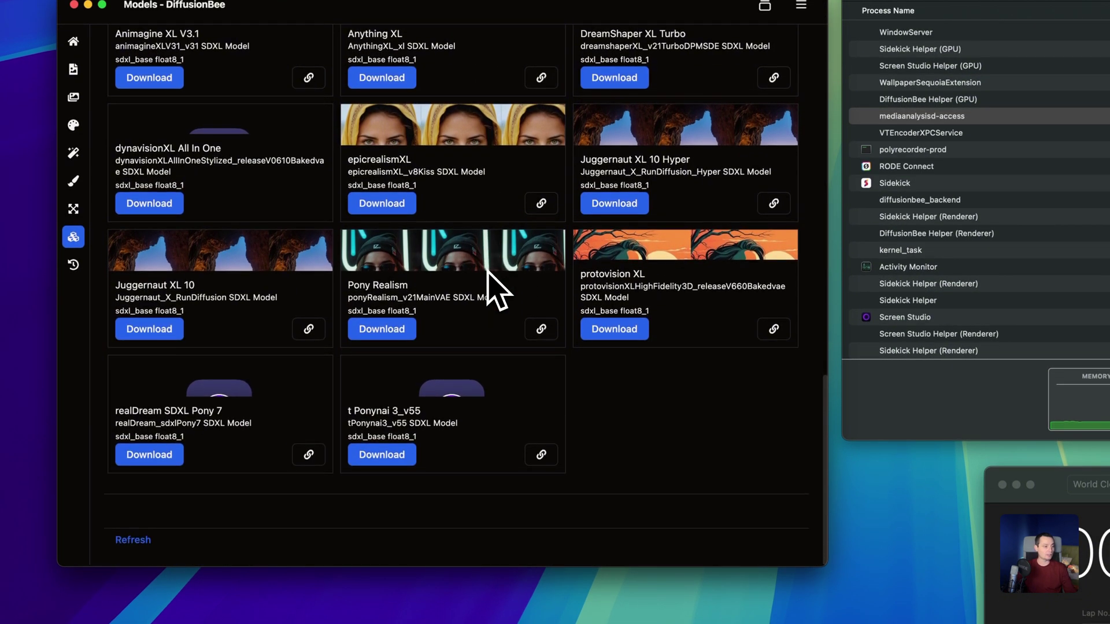
scroll(524, 324, "up", 5)
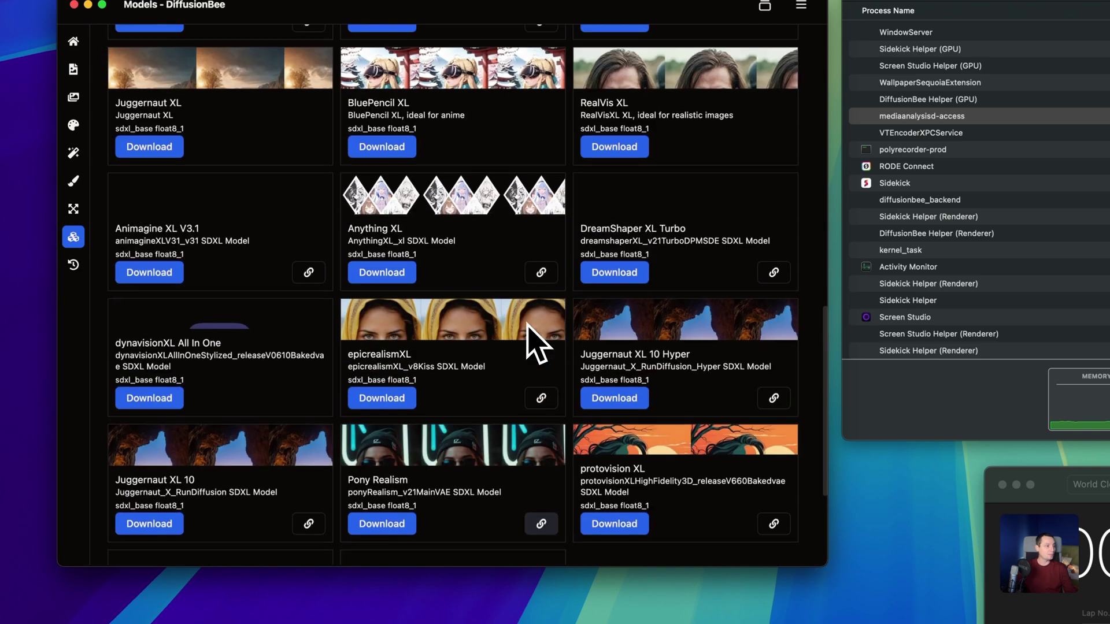
scroll(536, 346, "up", 10)
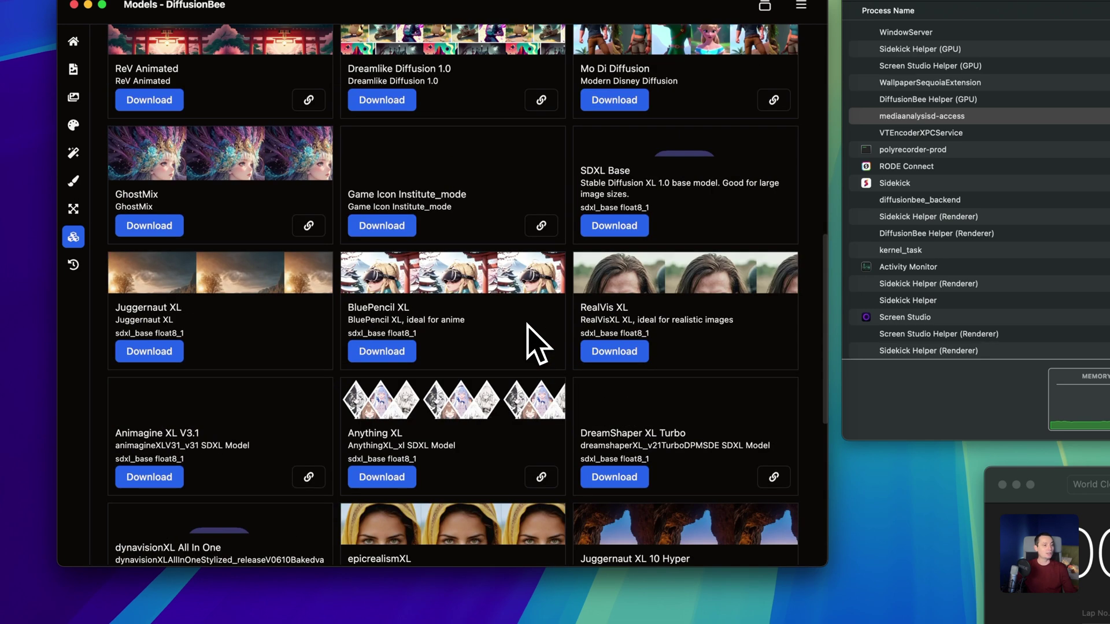
scroll(537, 347, "up", 1)
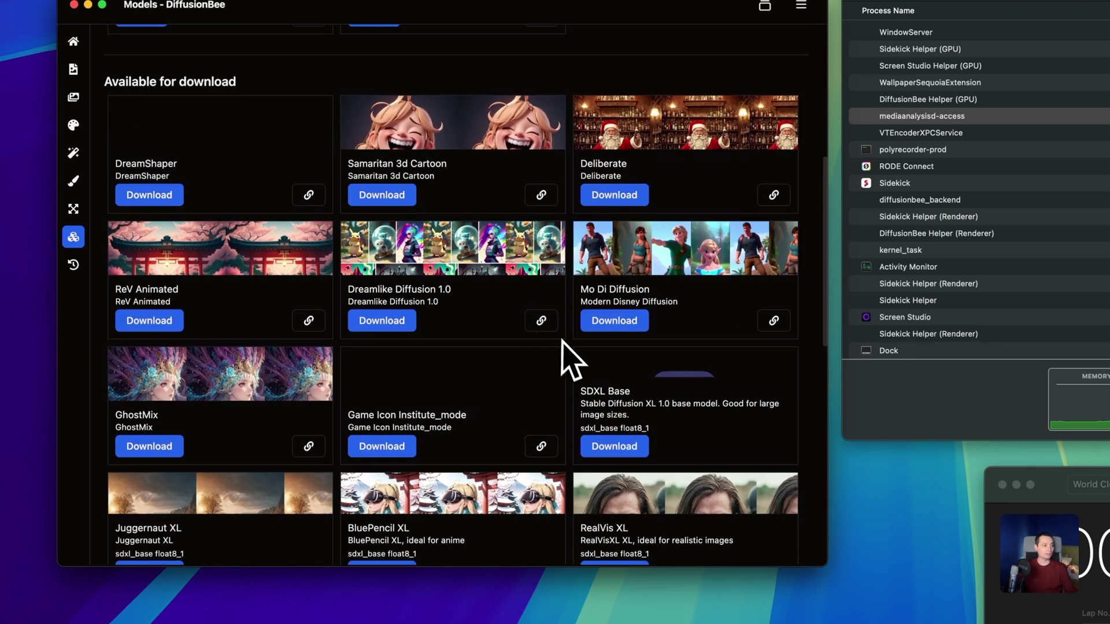
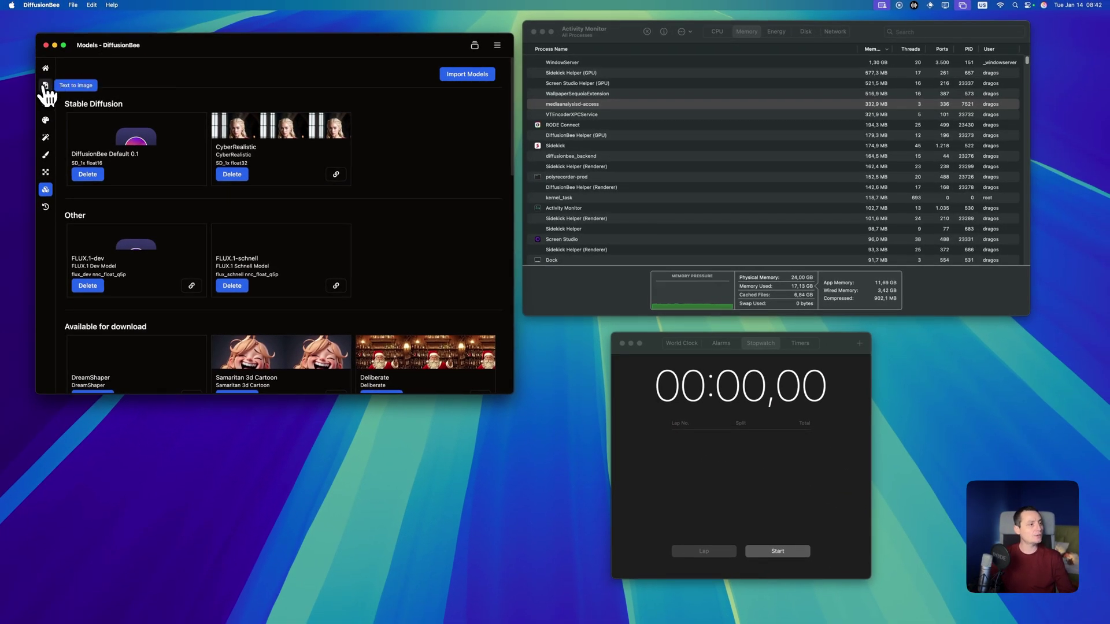
Open the Text to image tool, slightly enlarge the window and choose FLUX.1-dev as the model with Advanced Options on.
left_click(45, 85)
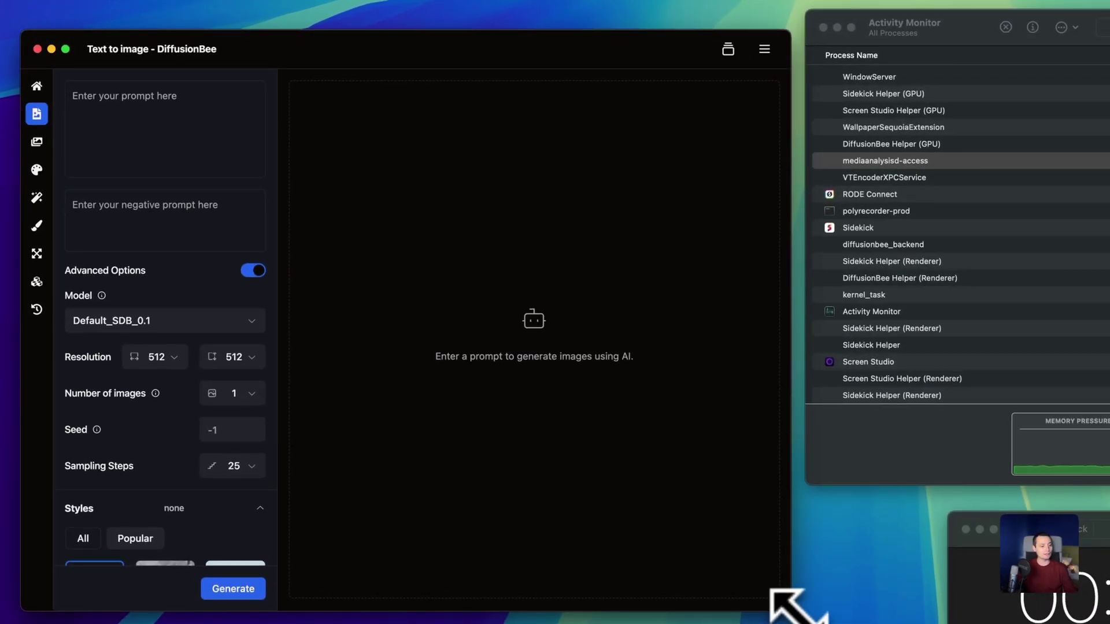
left_click_drag(791, 611, 797, 612)
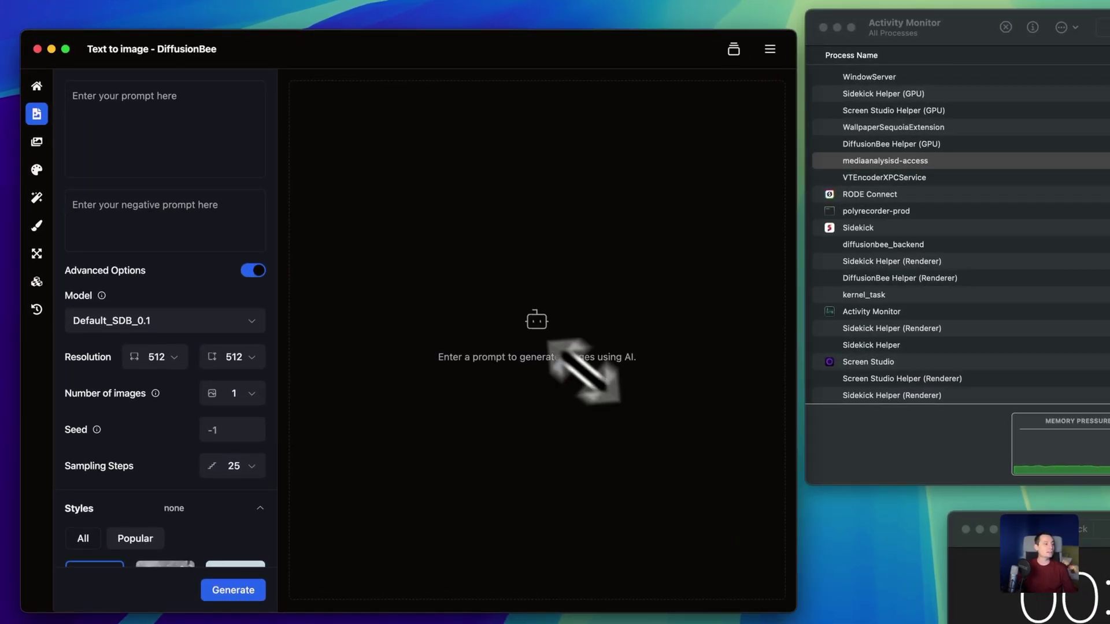
left_click(146, 122)
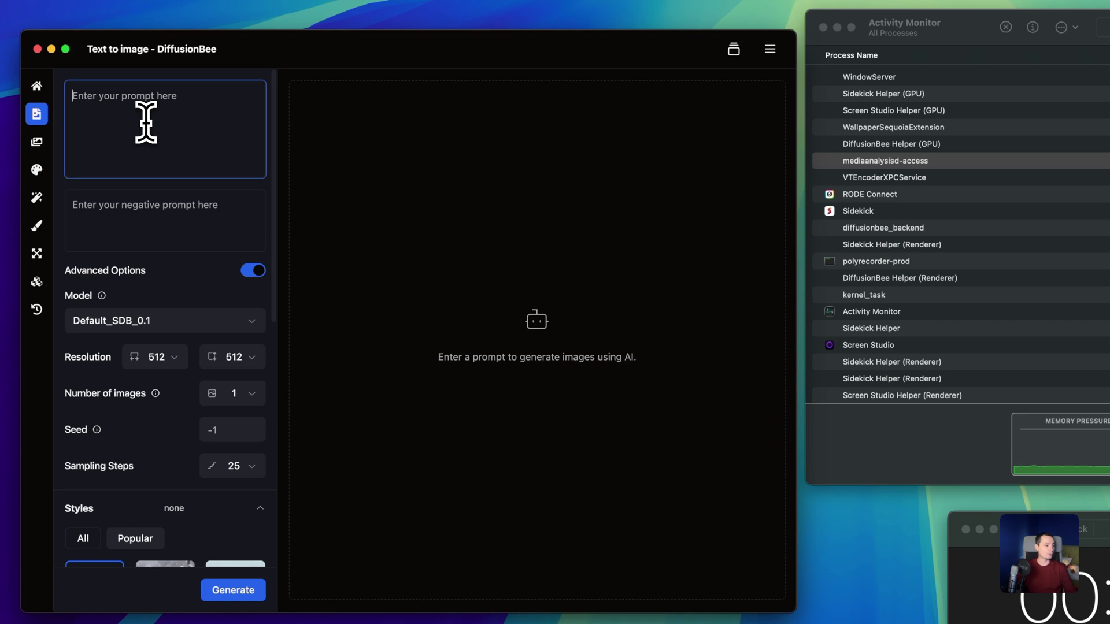
left_click(159, 221)
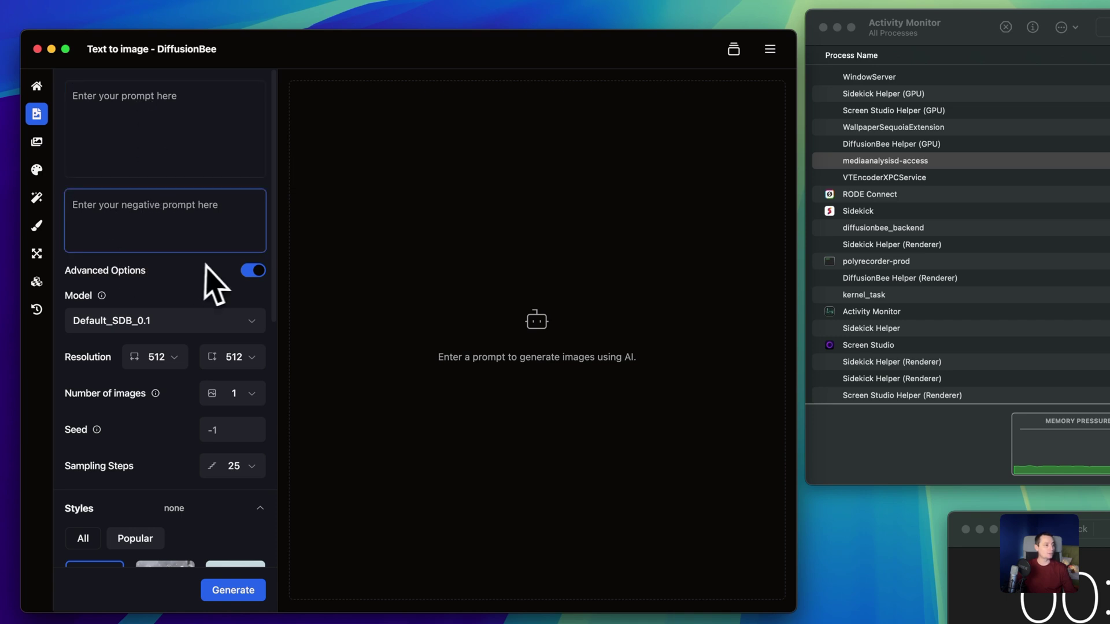
left_click(253, 270)
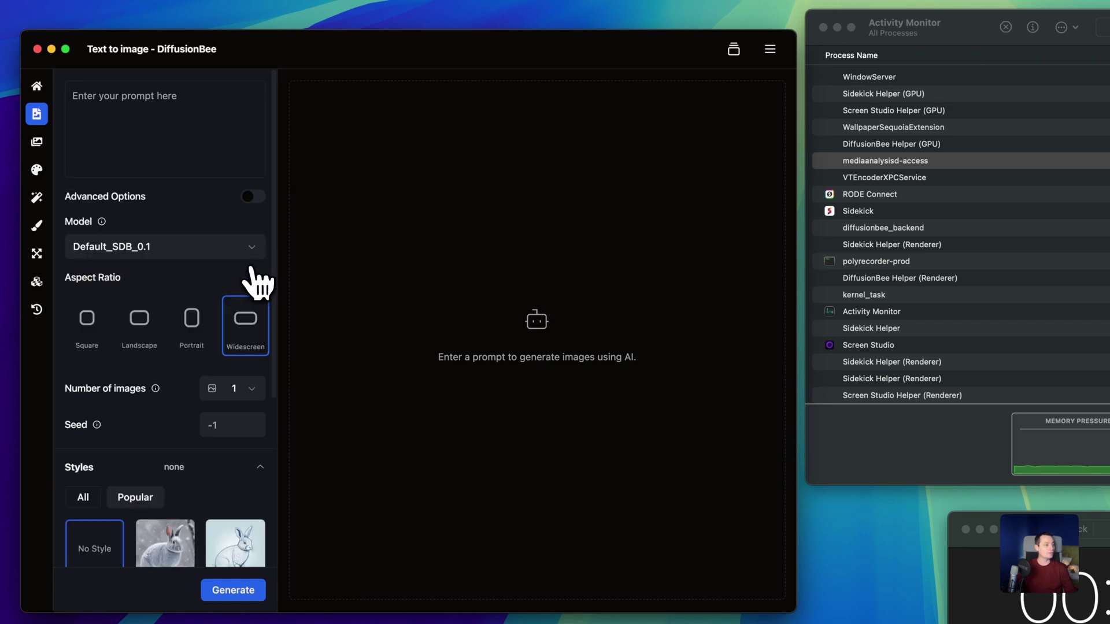
left_click(254, 197)
left_click(211, 320)
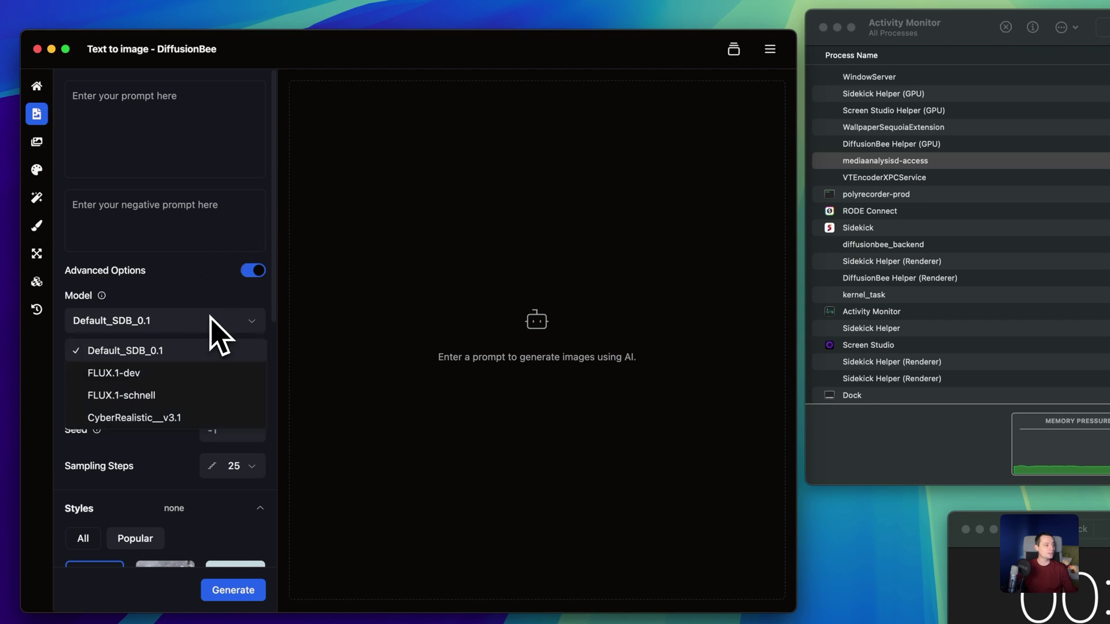
left_click(176, 375)
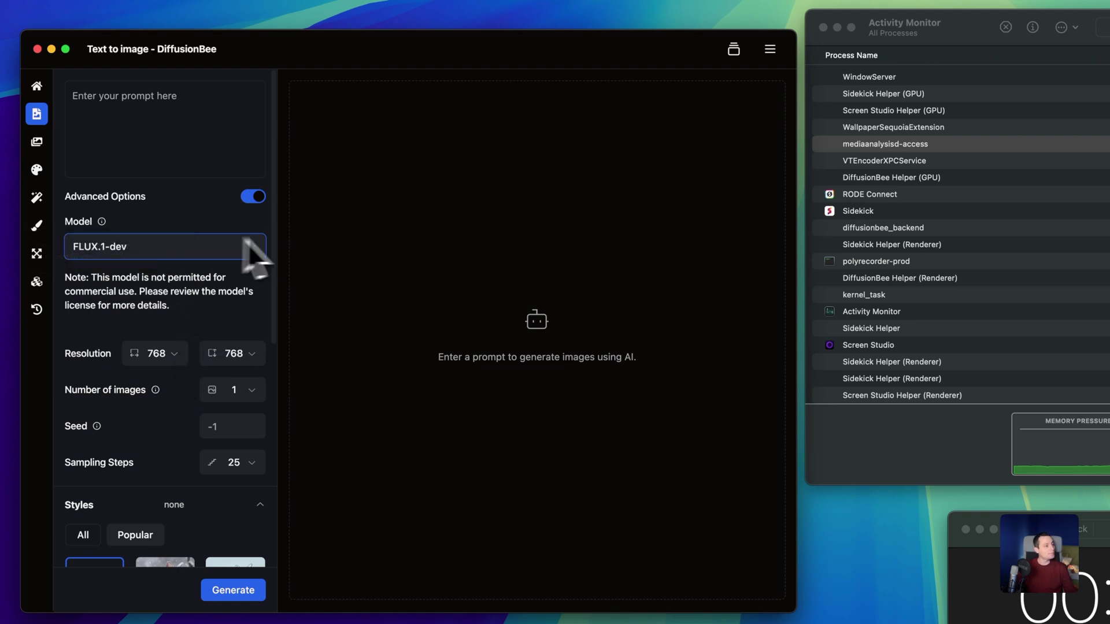
Turn off Advanced Options to view the basic aspect ratio and style choices, and turn the options back on.
left_click(252, 198)
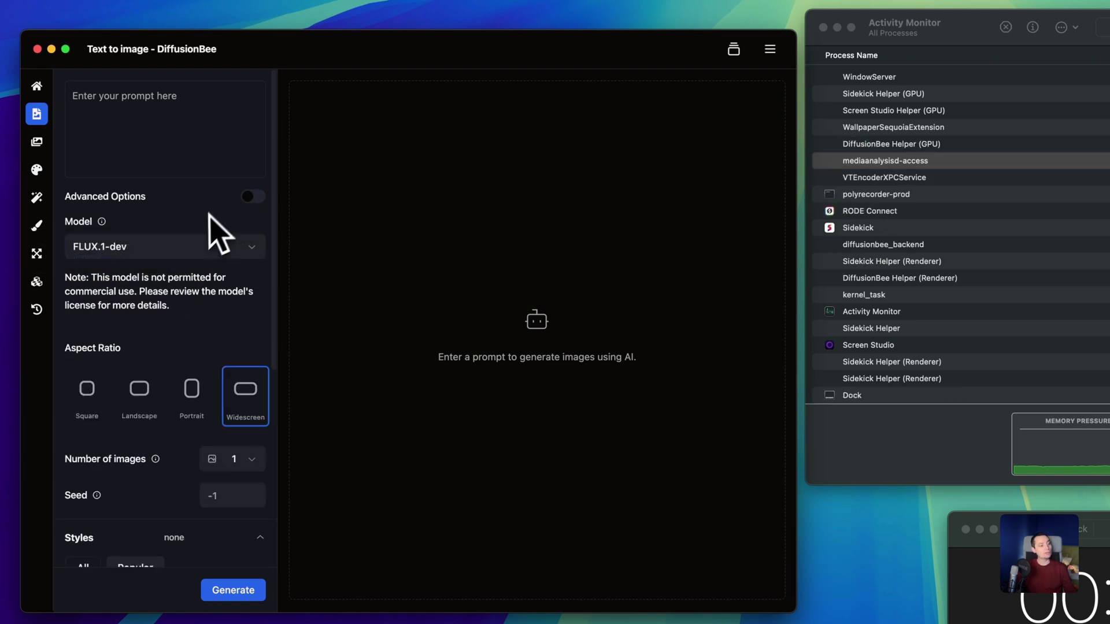
scroll(204, 226, "down", 1)
scroll(203, 225, "down", 5)
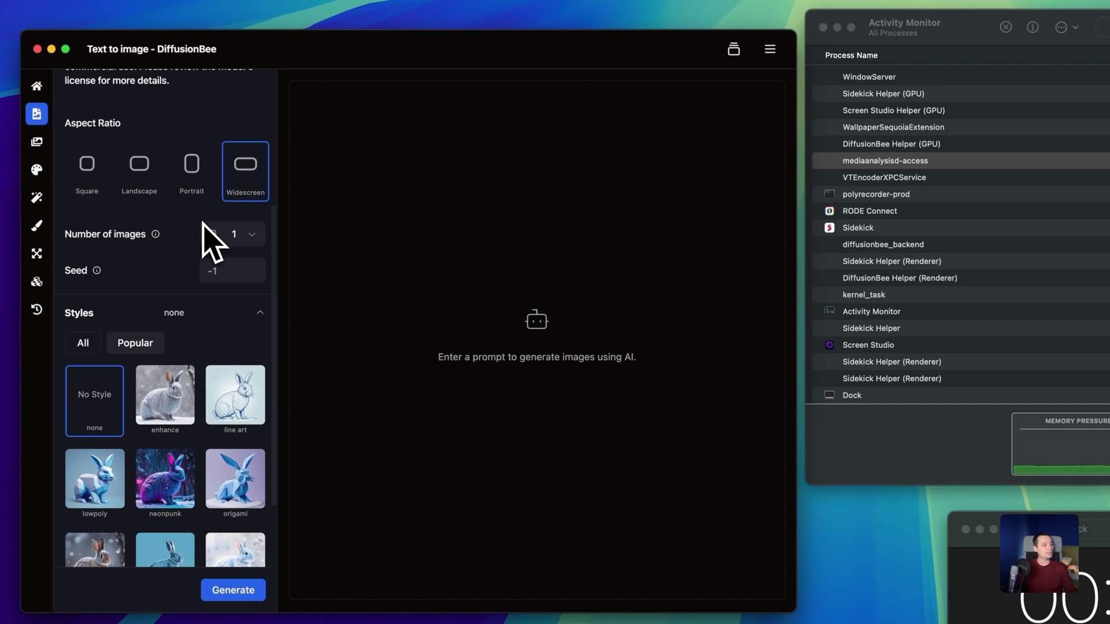
scroll(205, 227, "up", 5)
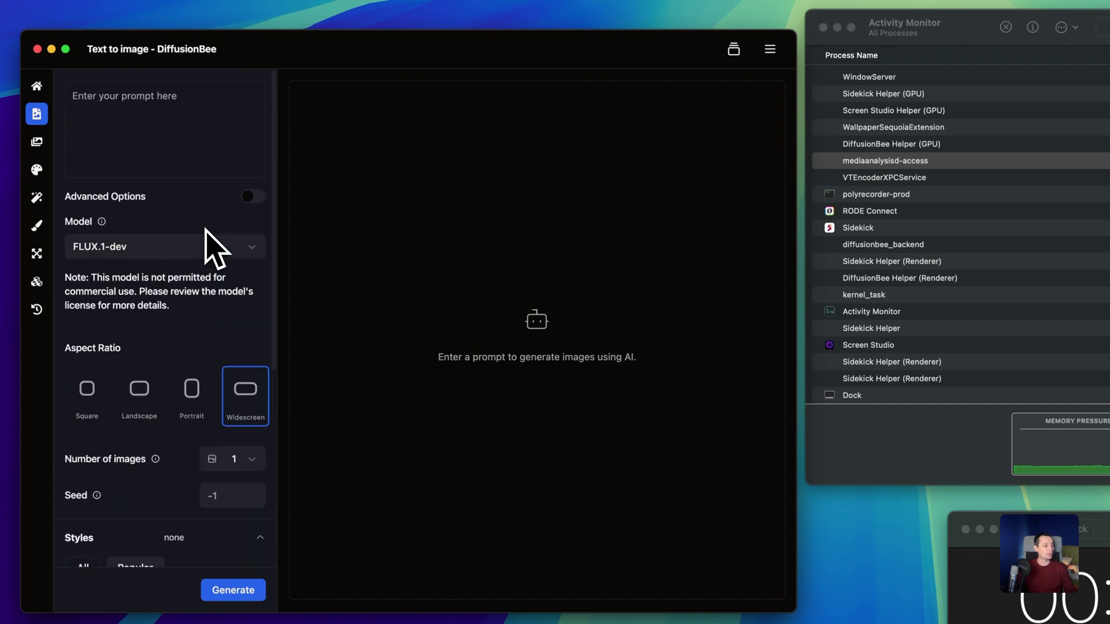
left_click(258, 202)
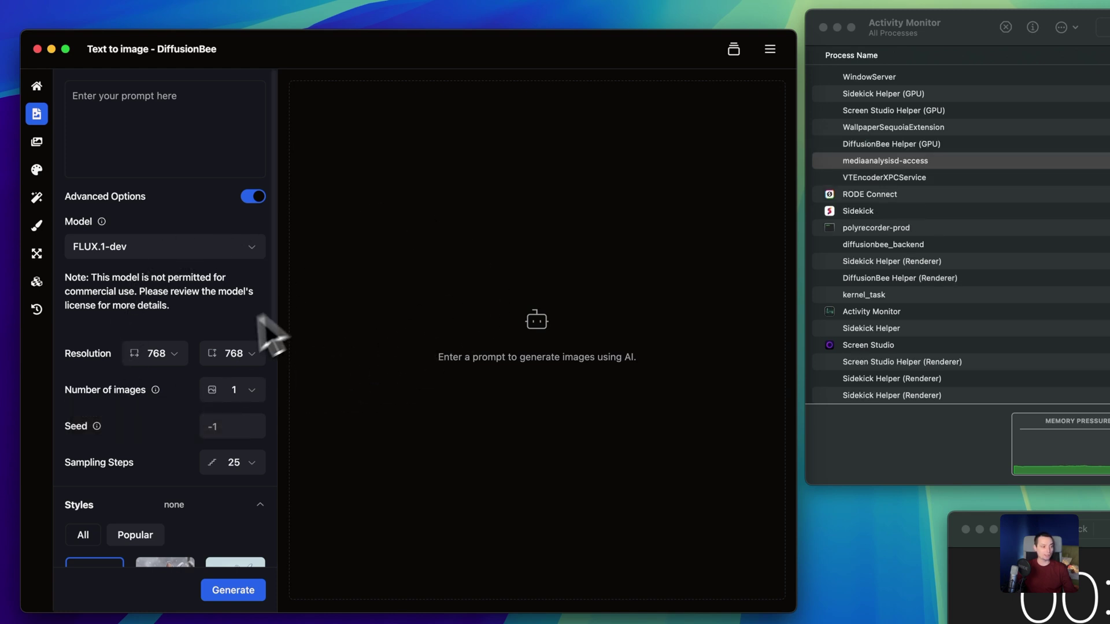
Review the available resolution widths, keeping 768, and look at the sampling steps and style settings.
left_click(174, 355)
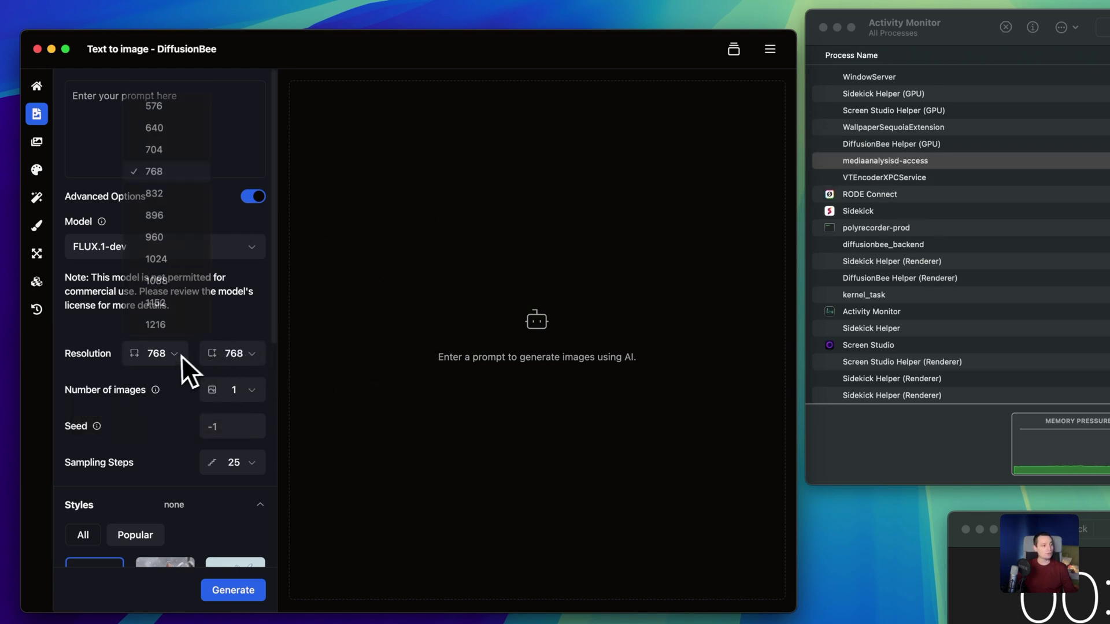
left_click(161, 172)
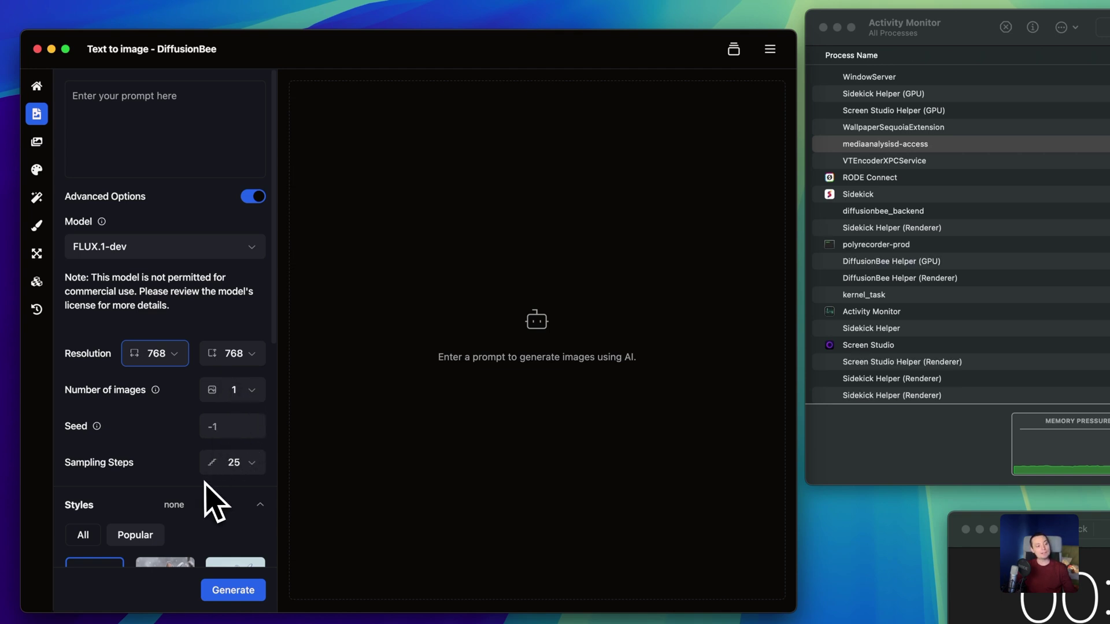
scroll(231, 416, "down", 2)
scroll(235, 427, "down", 3)
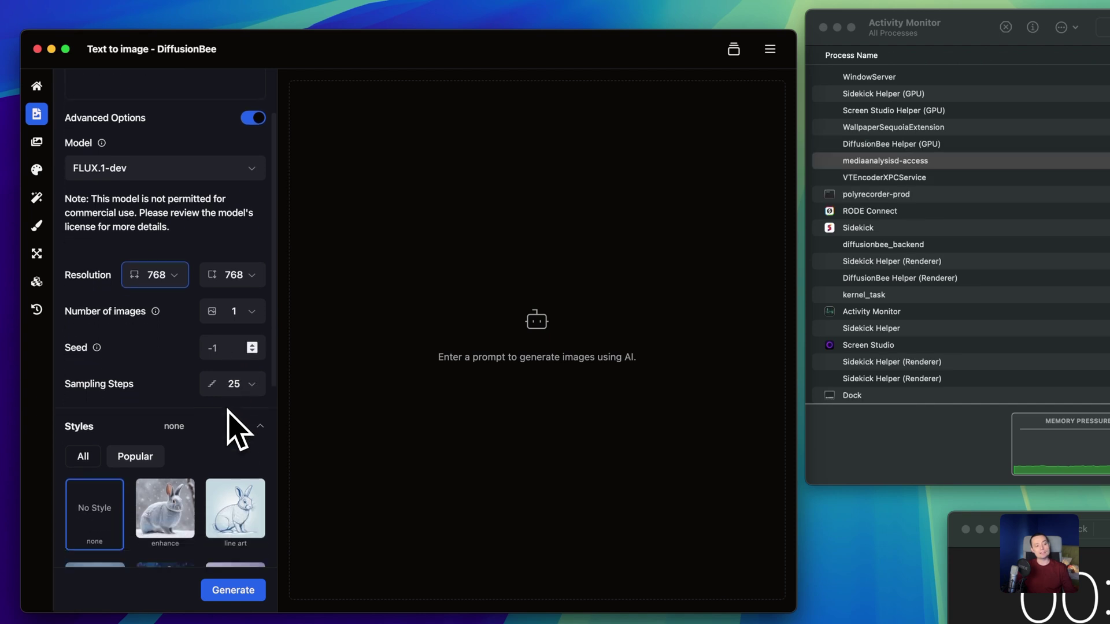
Review the available sampling step counts, keeping 25, and look through the popular image styles.
left_click(257, 394)
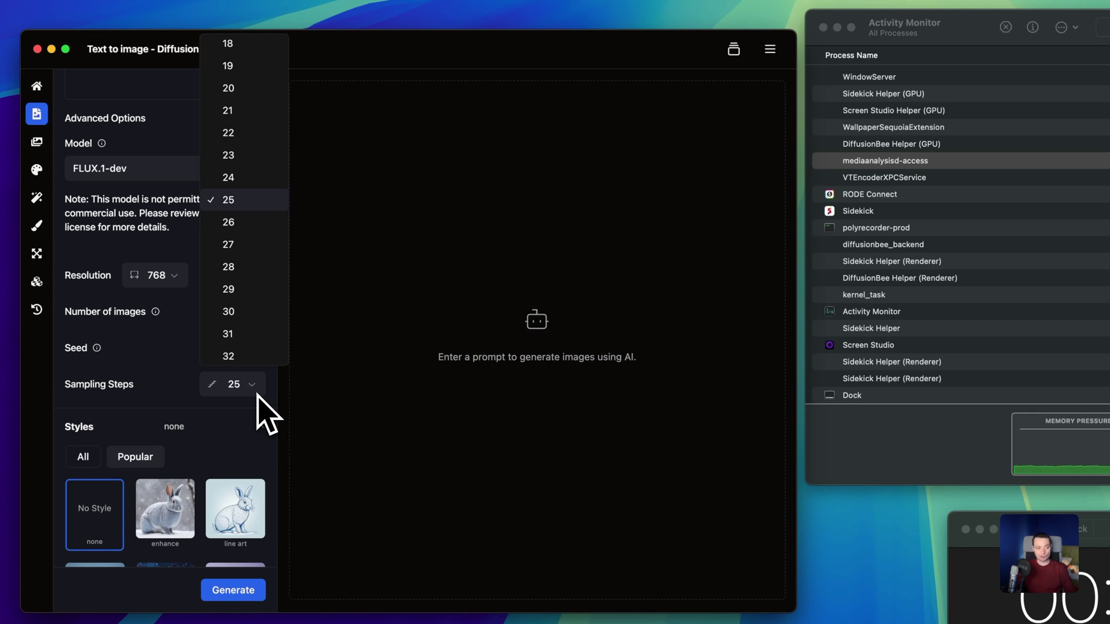
left_click(257, 395)
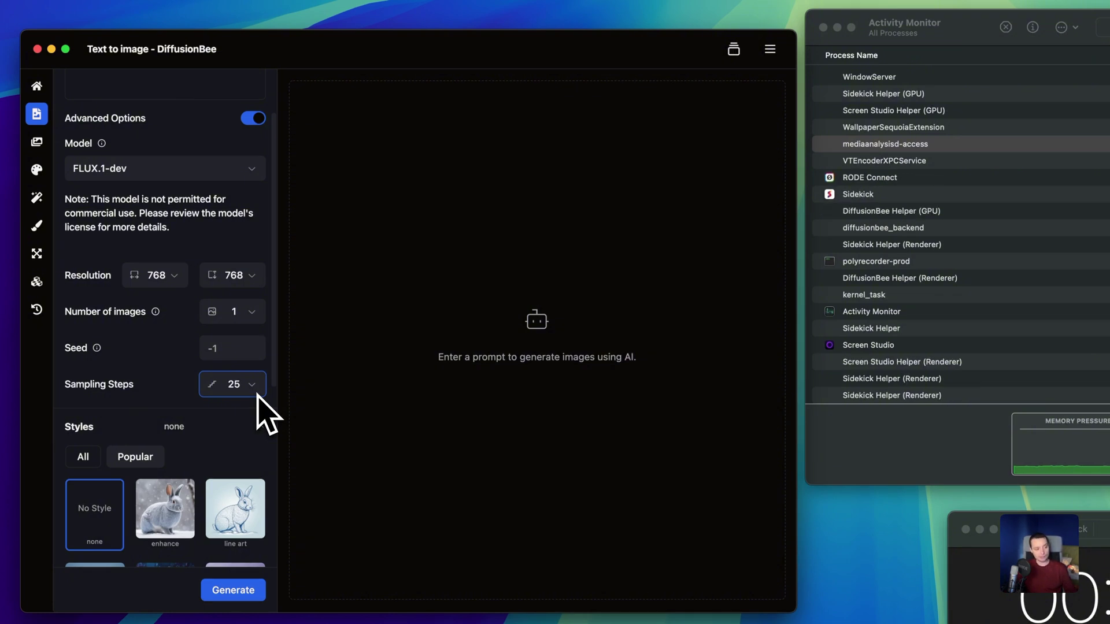
scroll(264, 411, "down", 5)
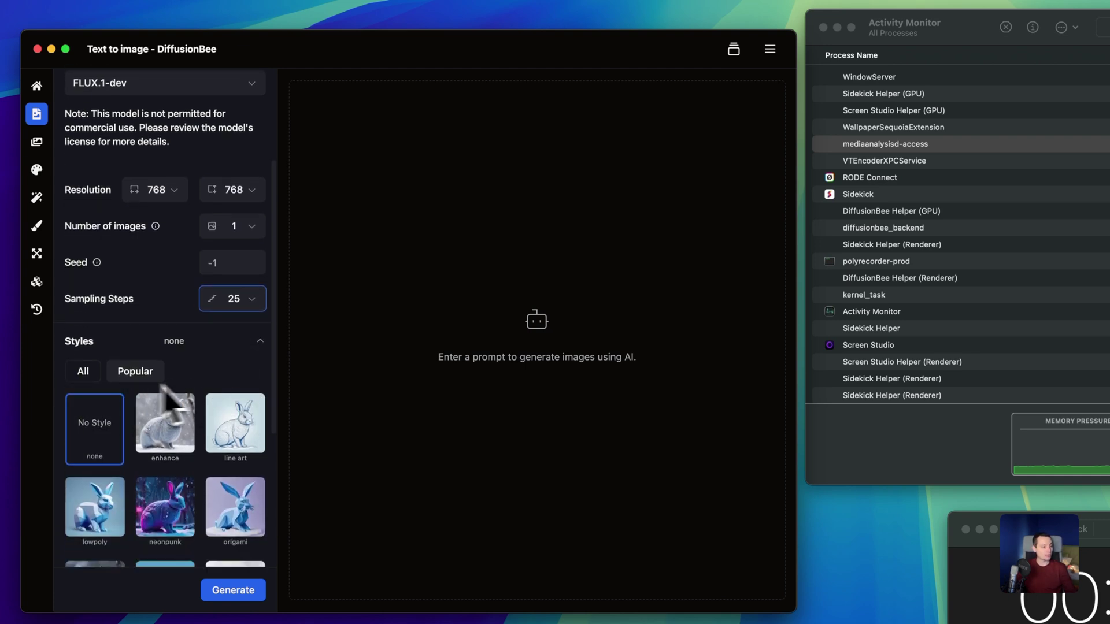
scroll(195, 382, "down", 5)
scroll(204, 399, "down", 2)
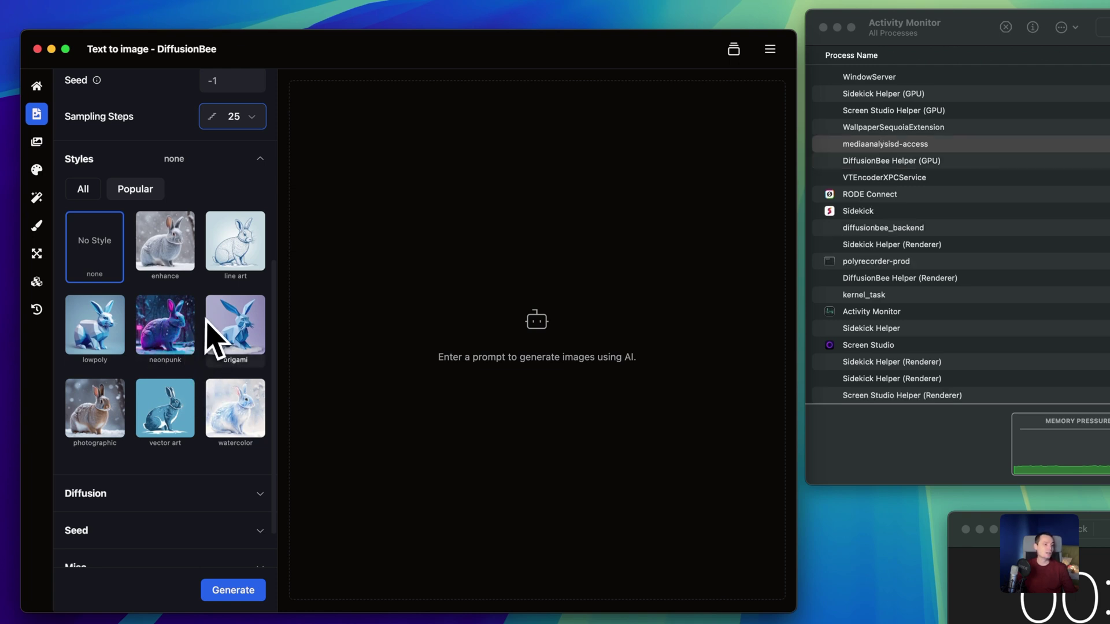
scroll(202, 385, "down", 2)
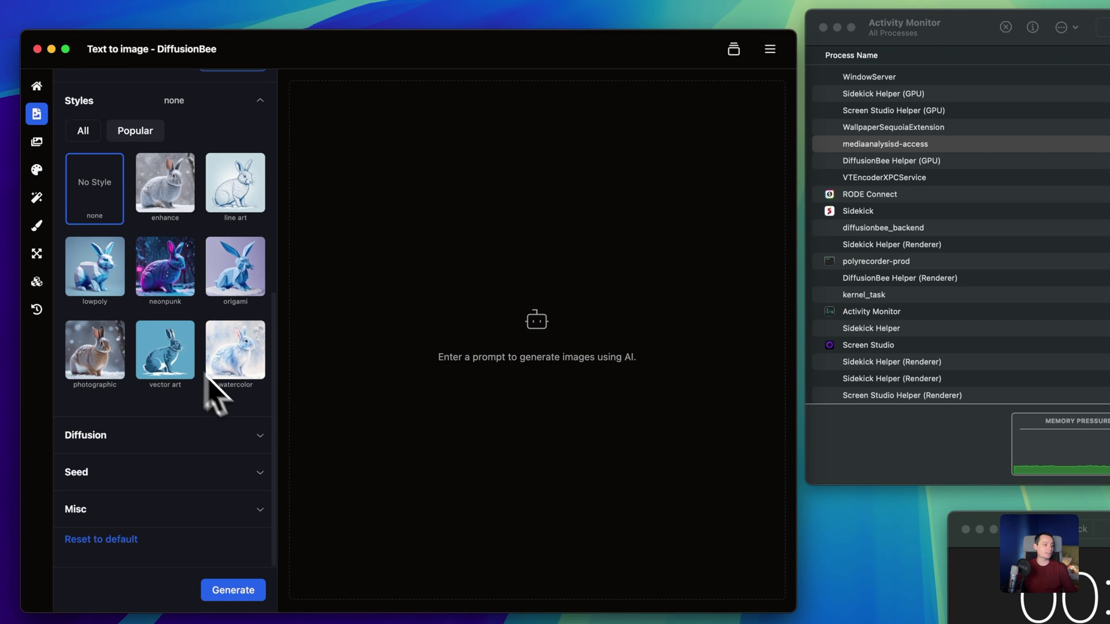
Expand the Diffusion settings and examine the sampler, steps and guidance scale options, keeping 25 steps.
left_click(243, 440)
scroll(243, 431, "down", 1)
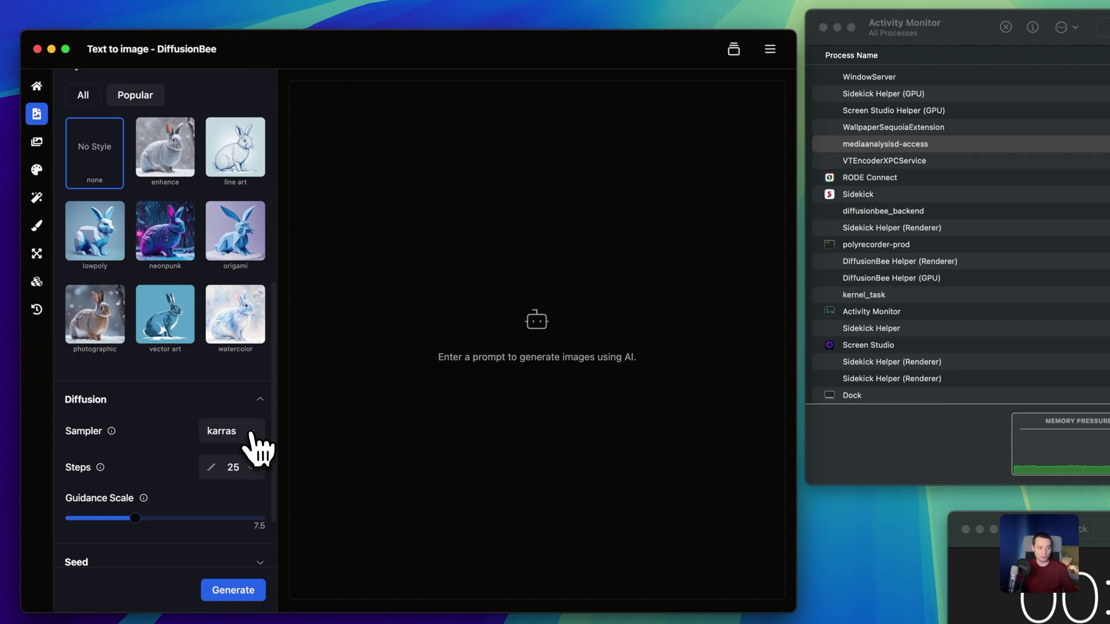
scroll(258, 448, "down", 1)
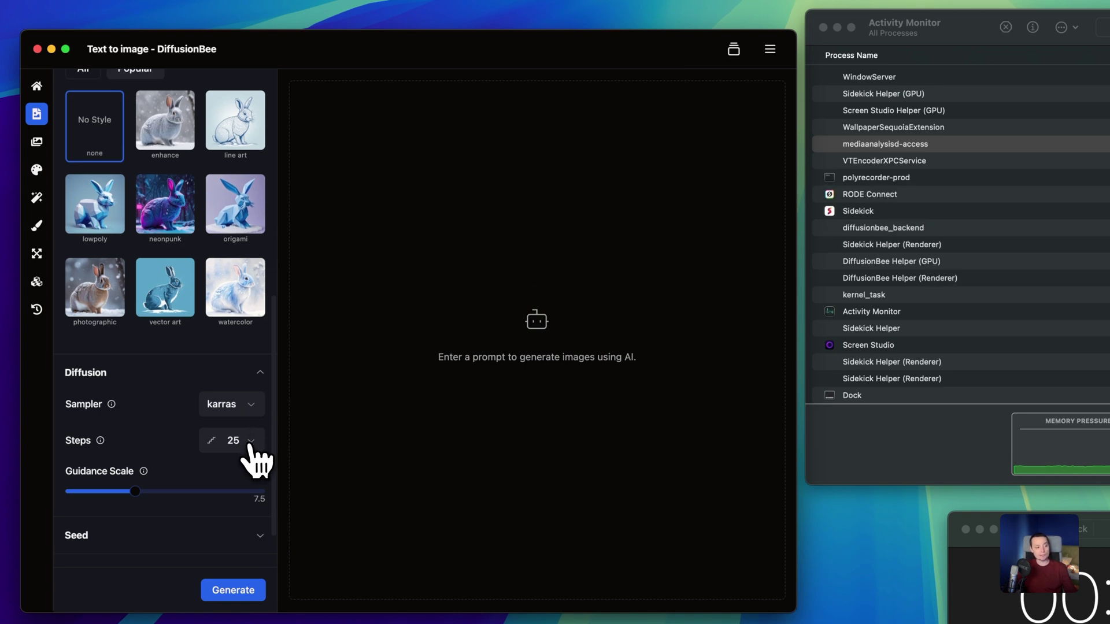
left_click(250, 445)
left_click(250, 445)
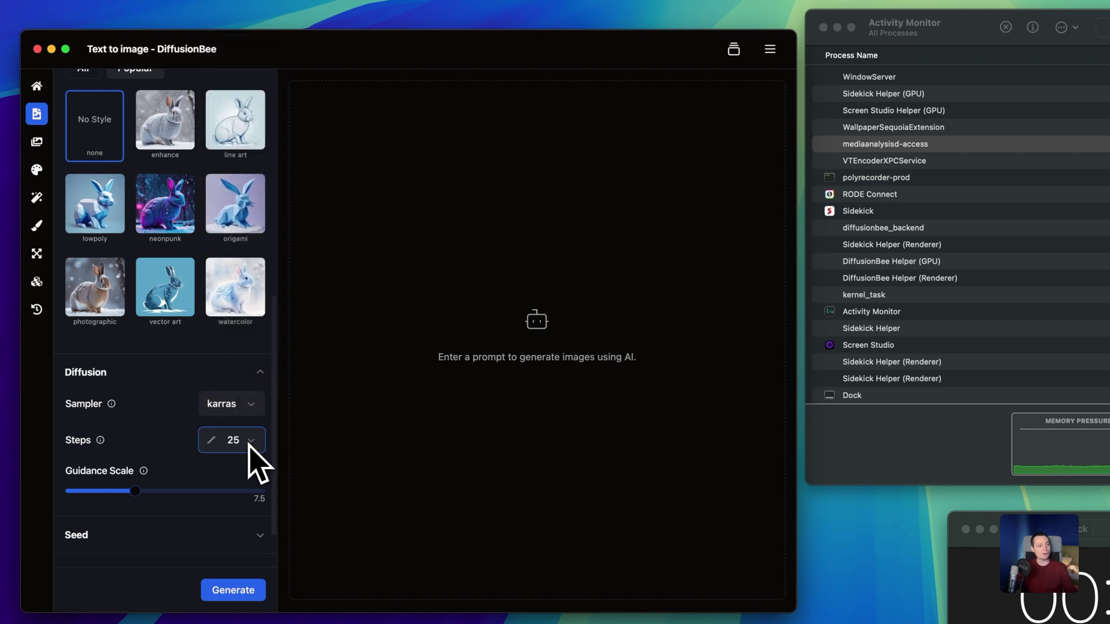
scroll(249, 447, "down", 1)
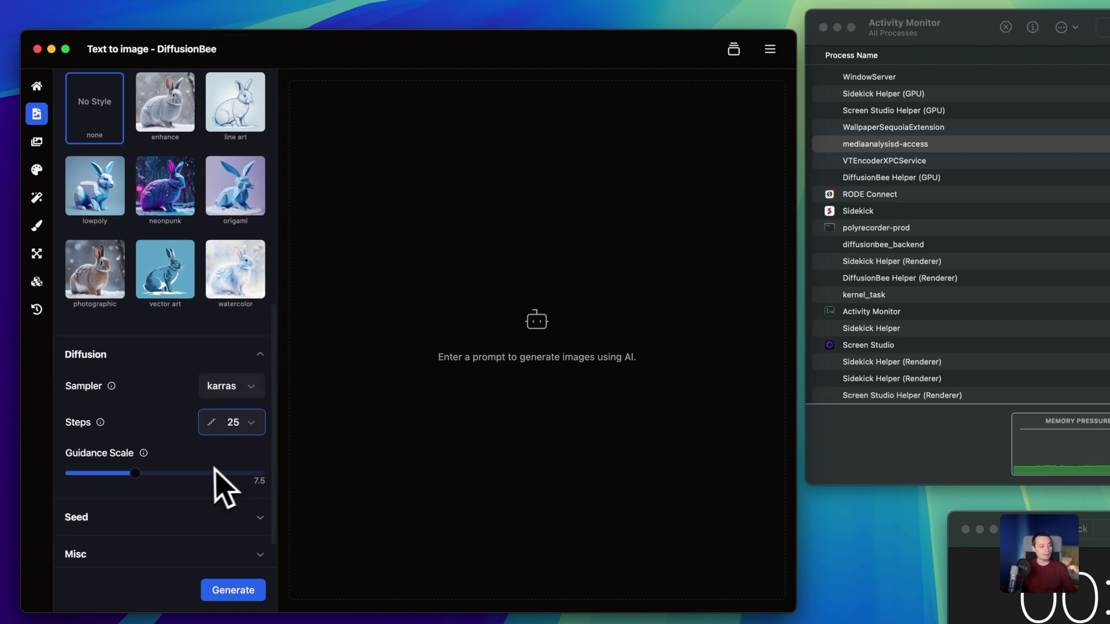
Expand the Seed and Misc sections to examine their advanced options.
left_click(216, 520)
scroll(218, 543, "down", 5)
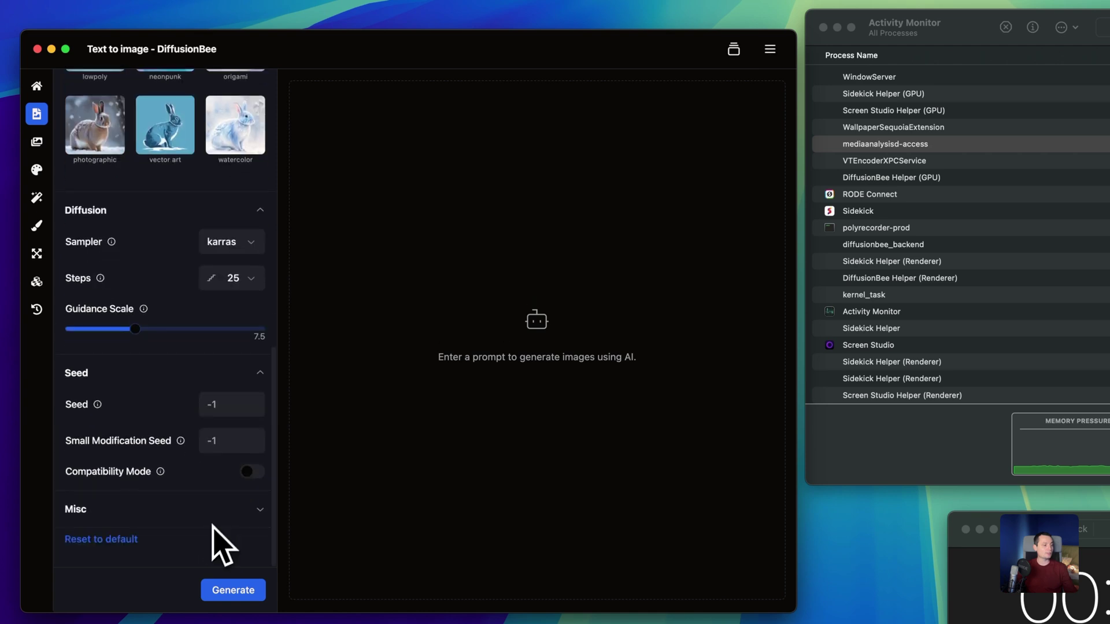
left_click(221, 511)
scroll(265, 486, "down", 3)
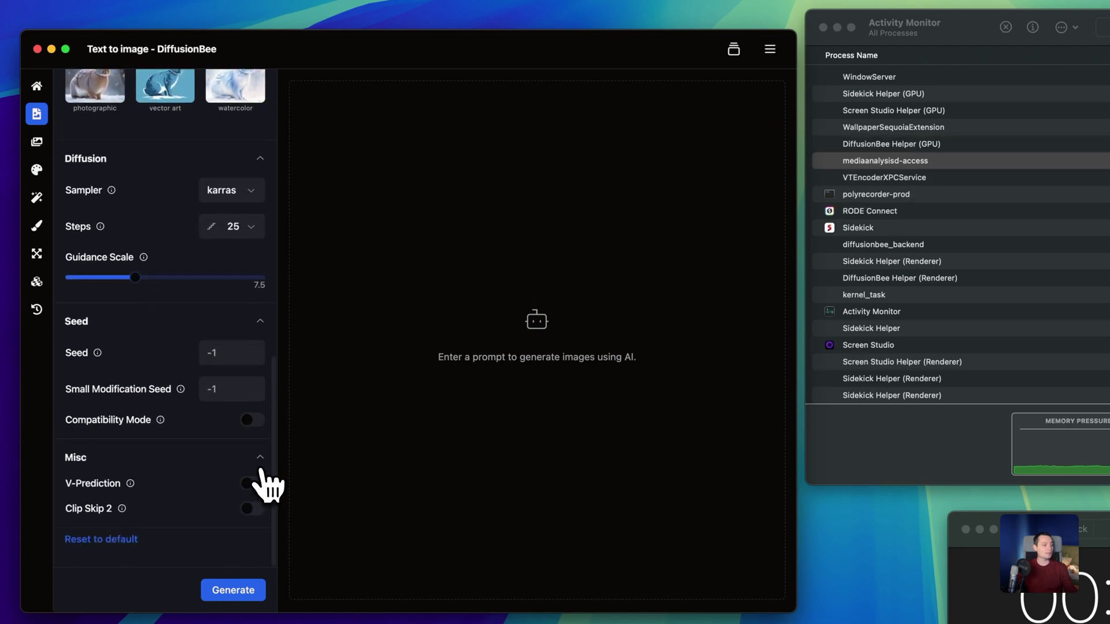
Enter the prompt "Create a stunning Ultra realistic 4K cyberpunk Penthouse Appartement at sunset, blending futuristic skyscrapers with nature. Neon lights,, creating a peaceful yet vibrant atmosphere.".
scroll(265, 486, "up", 15)
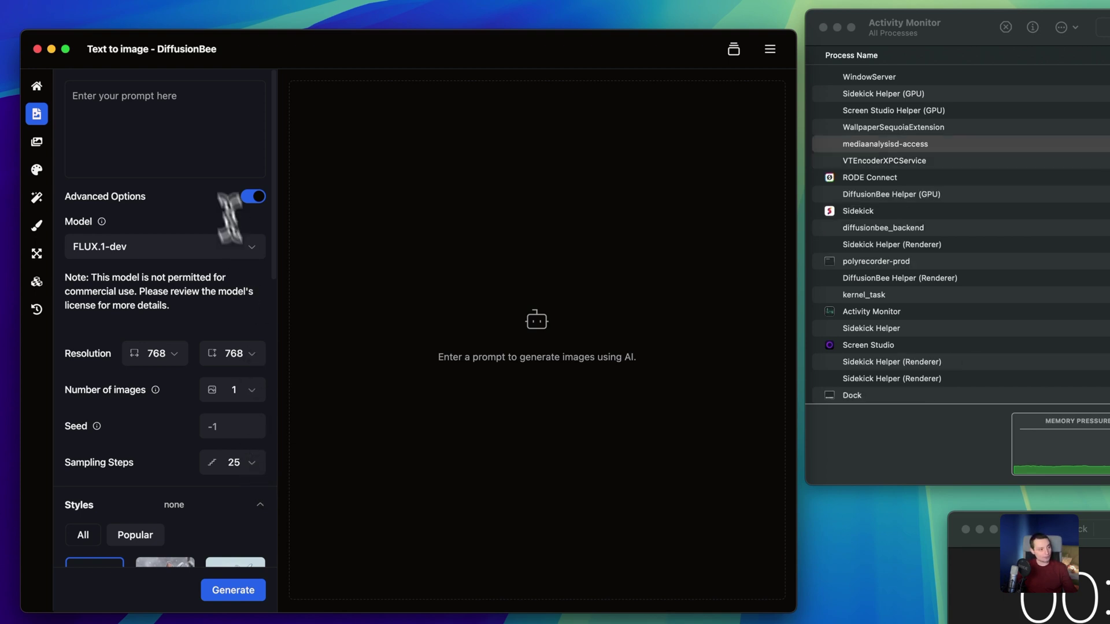
left_click(148, 128)
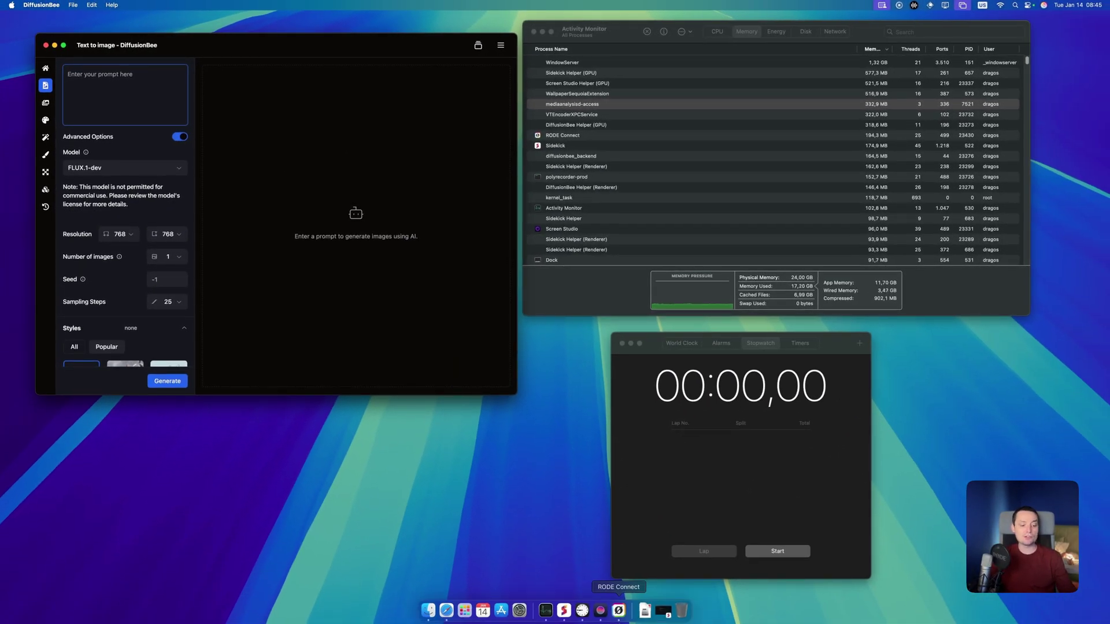
left_click(571, 610)
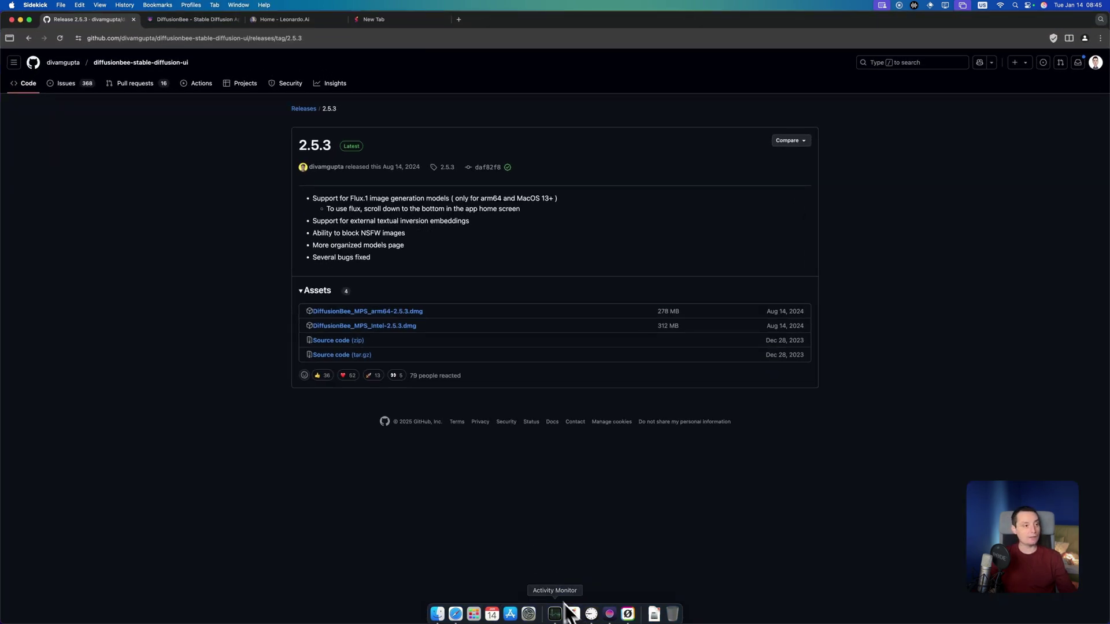
left_click(302, 22)
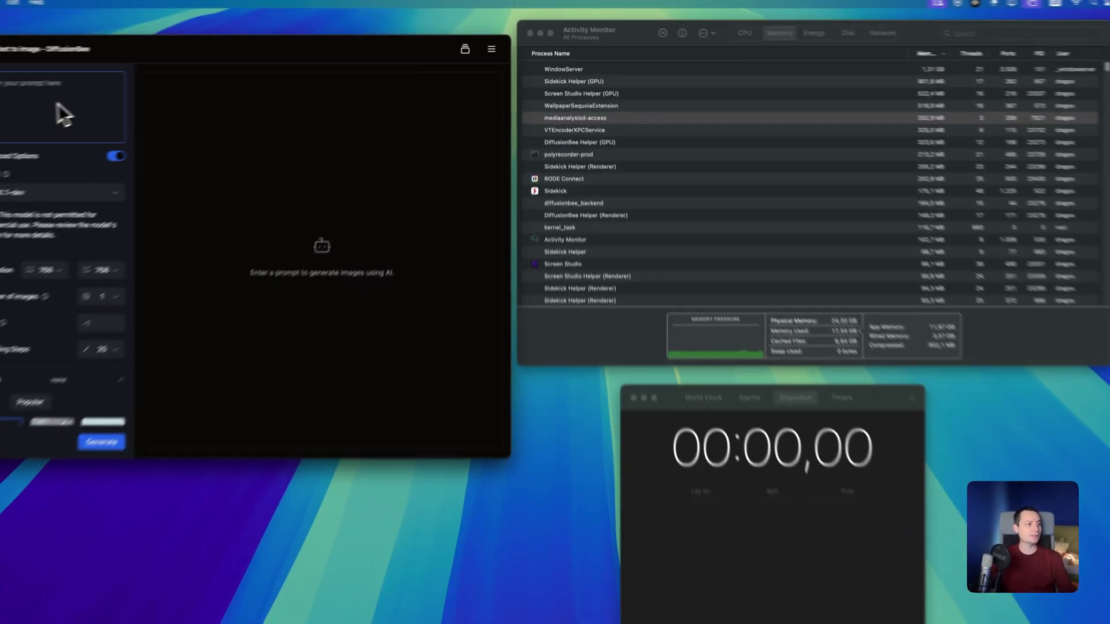
type("\"Create a stunning Ultra realistic 4K cyberpunk Penthouse Appartement at sunset, blending futuristic skyscrapers with nature. Neon lights,, creating a peaceful yet vibrant atmosphere.\"")
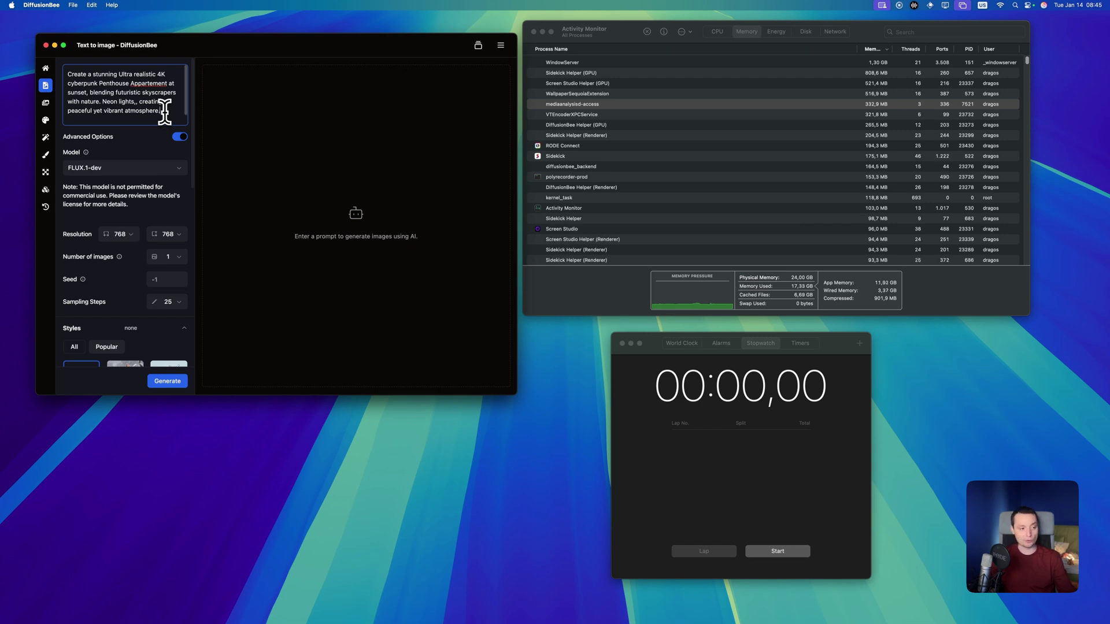
Generate one 768 x 768 FLUX.1-dev image with no style and start the stopwatch to time it.
scroll(87, 185, "down", 5)
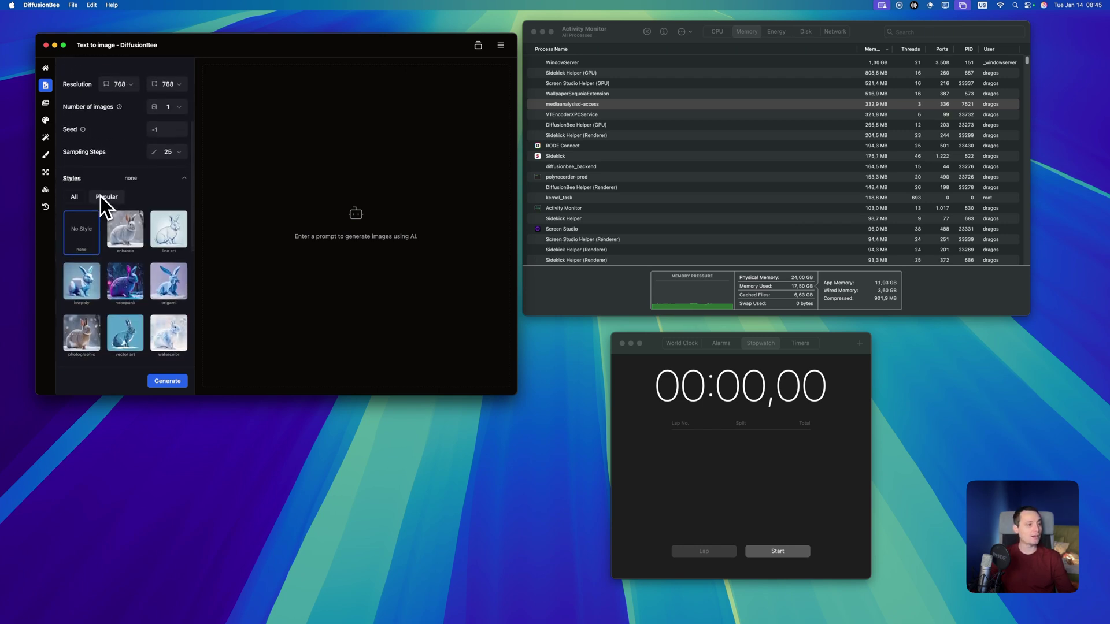
scroll(100, 198, "up", 3)
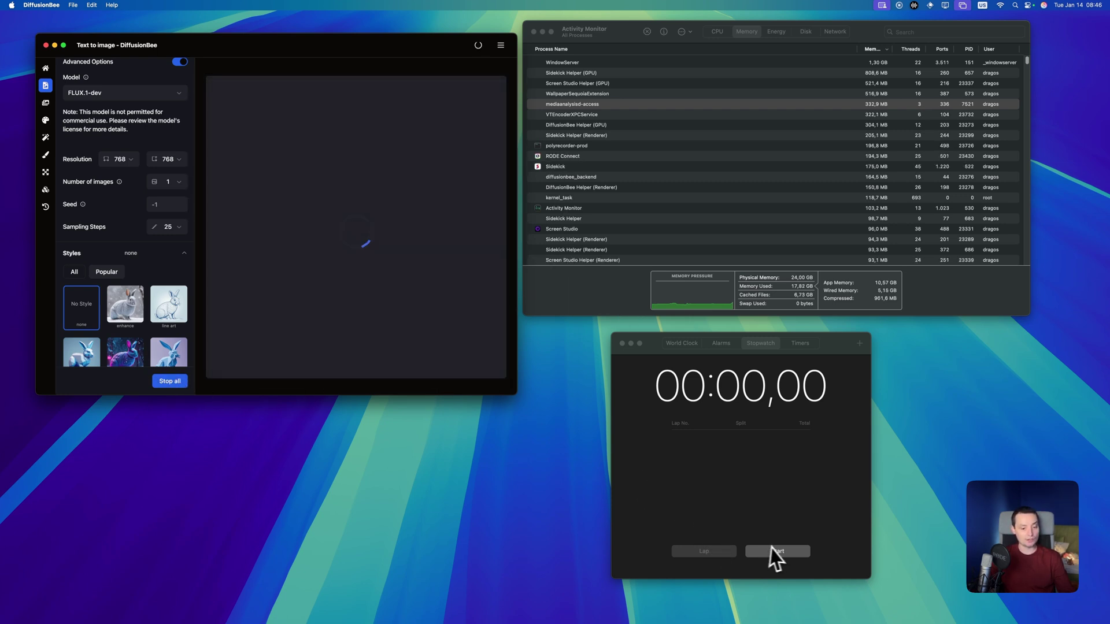
left_click(774, 551)
left_click(776, 551)
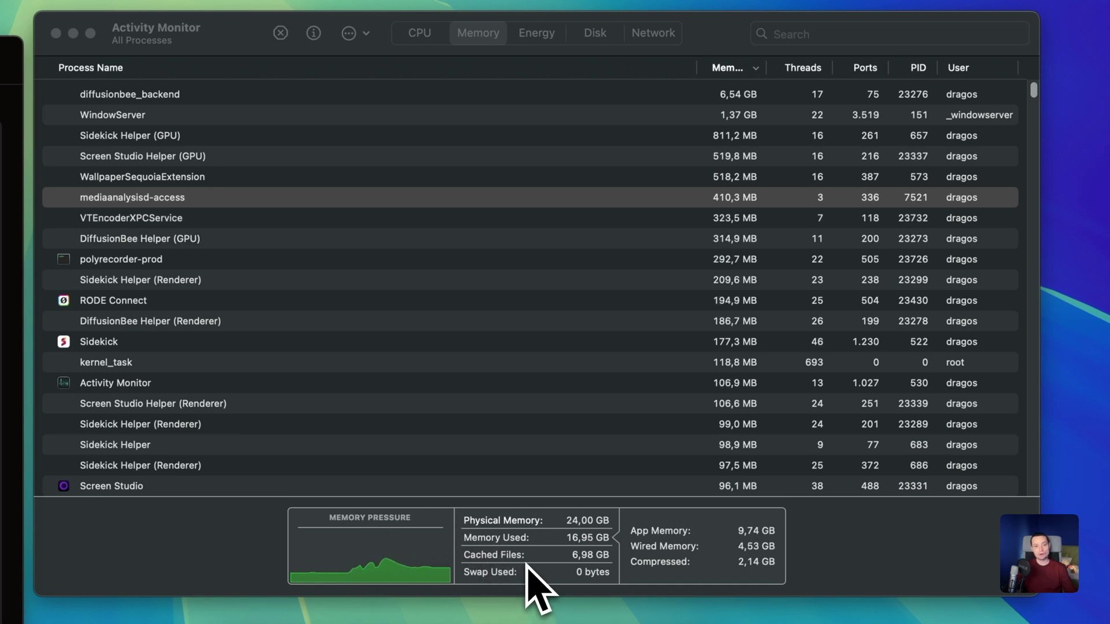
In Activity Monitor, examine the processes' CPU and GPU load sorted by descending % GPU, and return to the memory view.
left_click(429, 45)
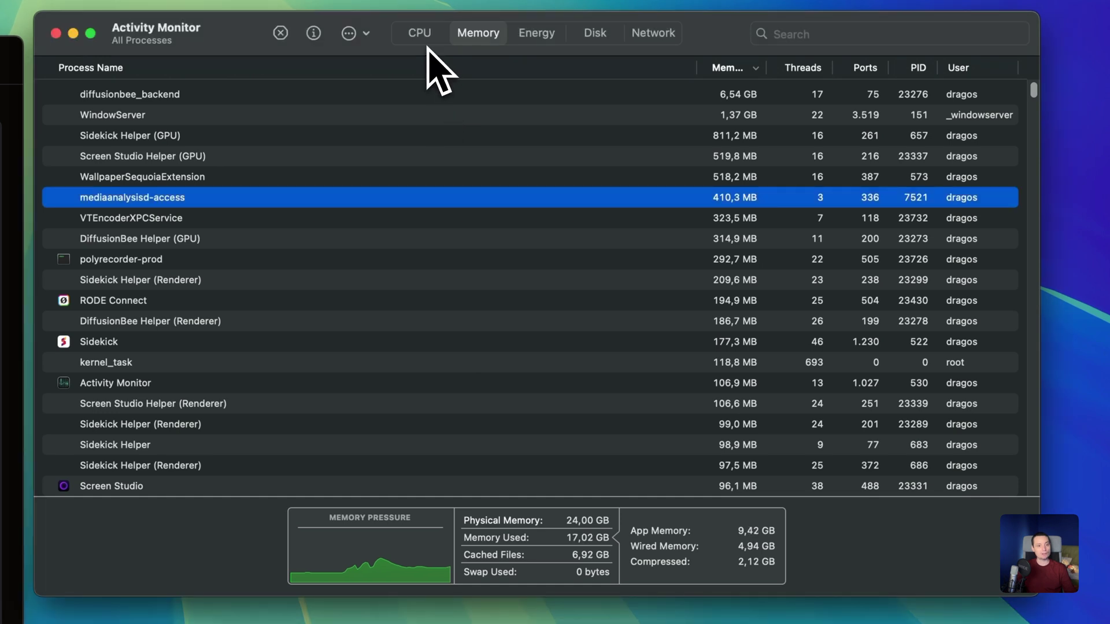
left_click(427, 43)
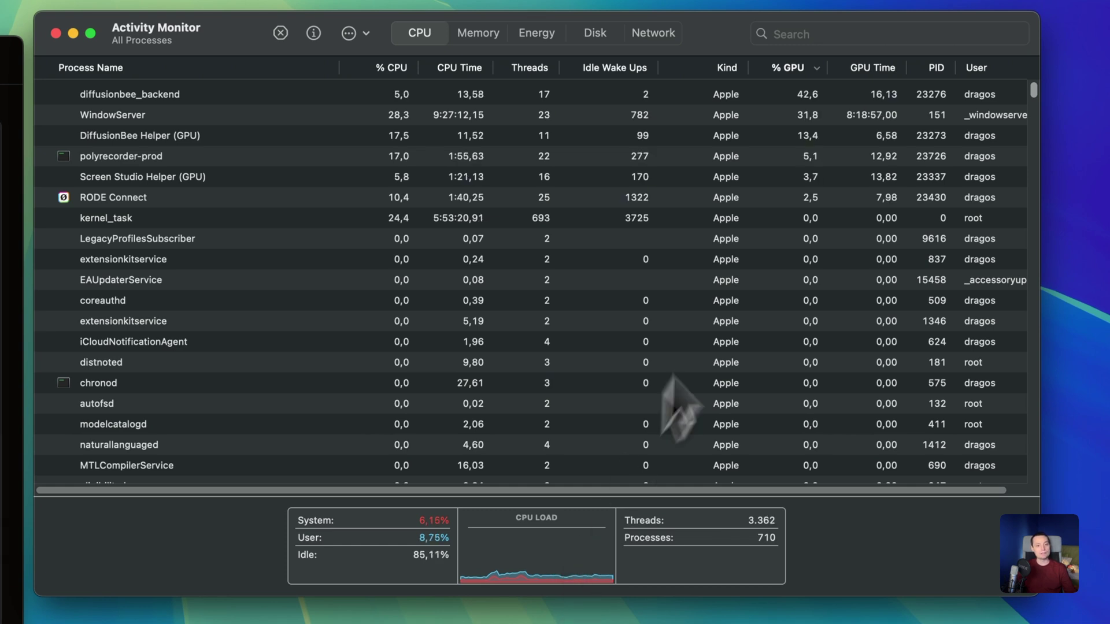
left_click(795, 68)
left_click(795, 69)
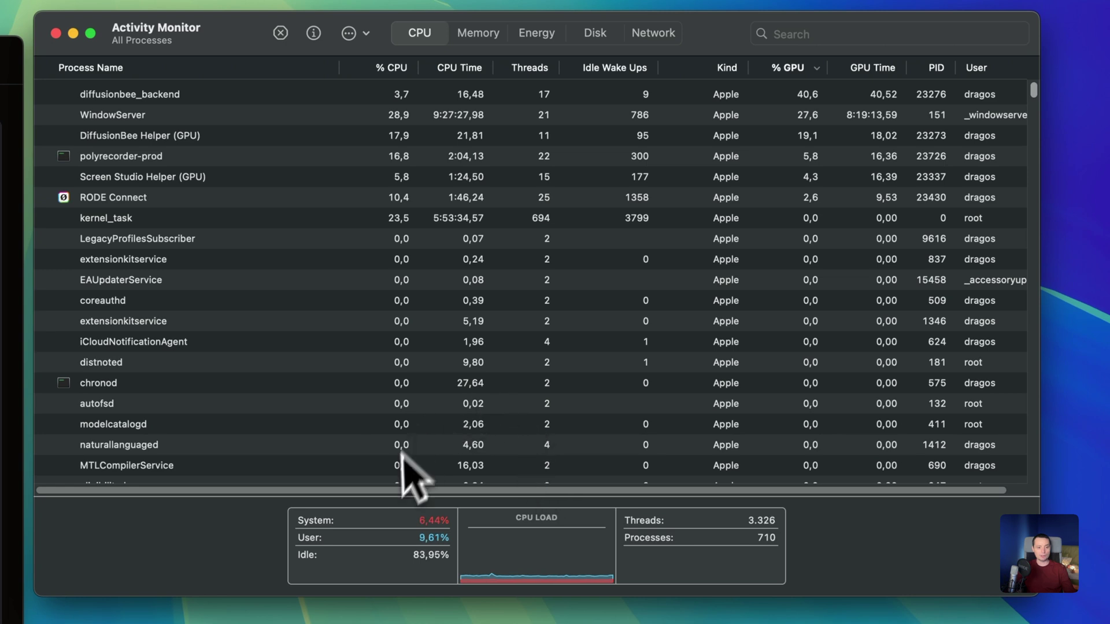
left_click(478, 33)
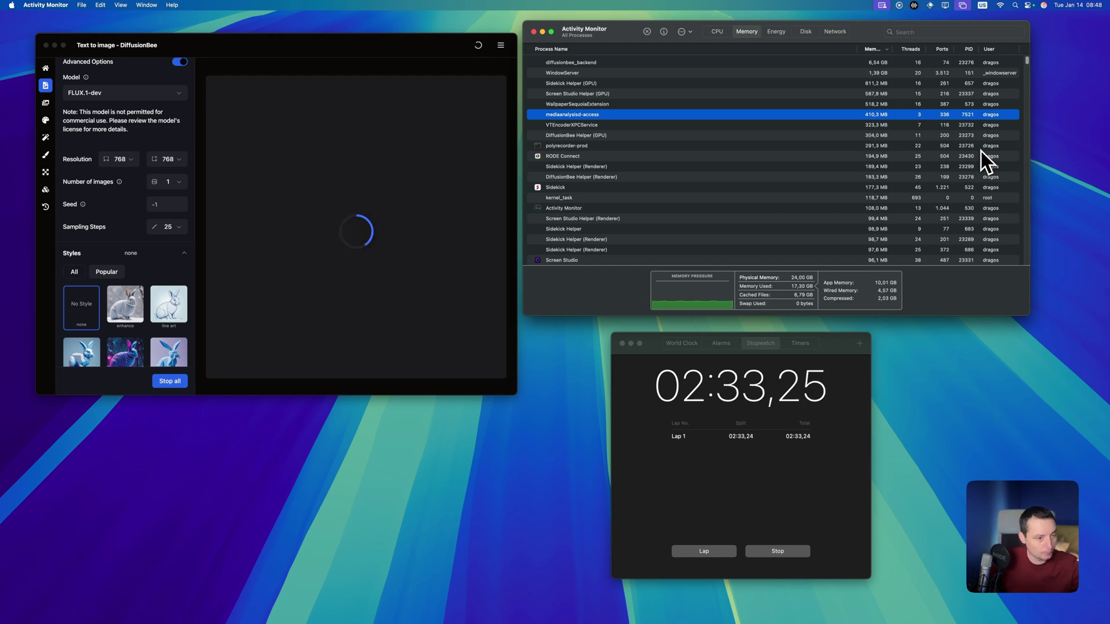
left_click_drag(861, 28, 859, 37)
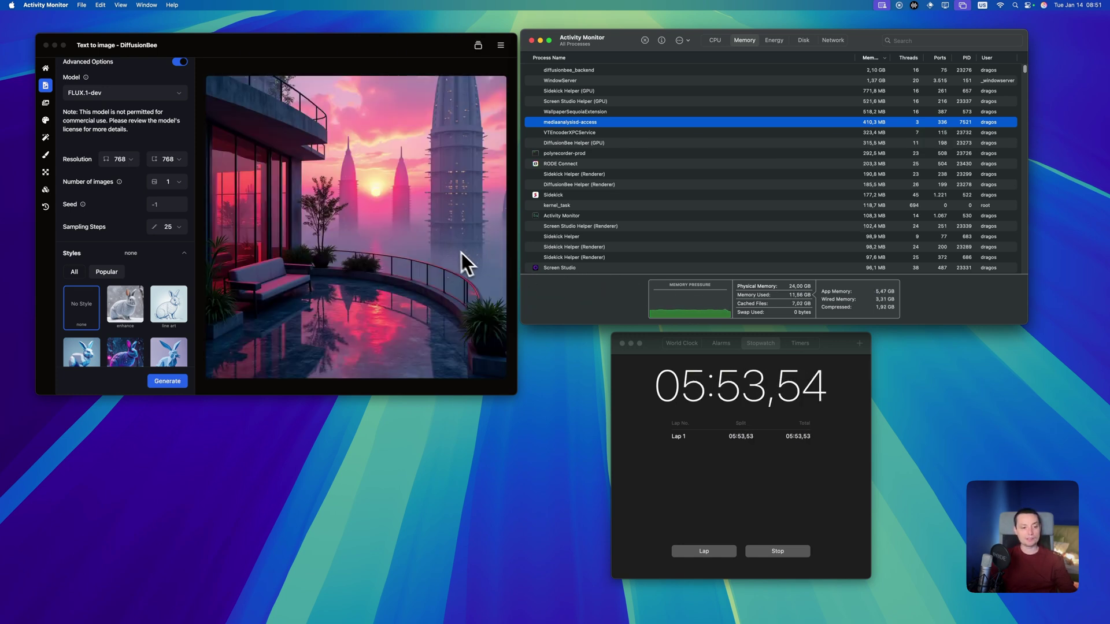
Stop the stopwatch and save the generated penthouse image to the Desktop under the suggested file name.
left_click(772, 550)
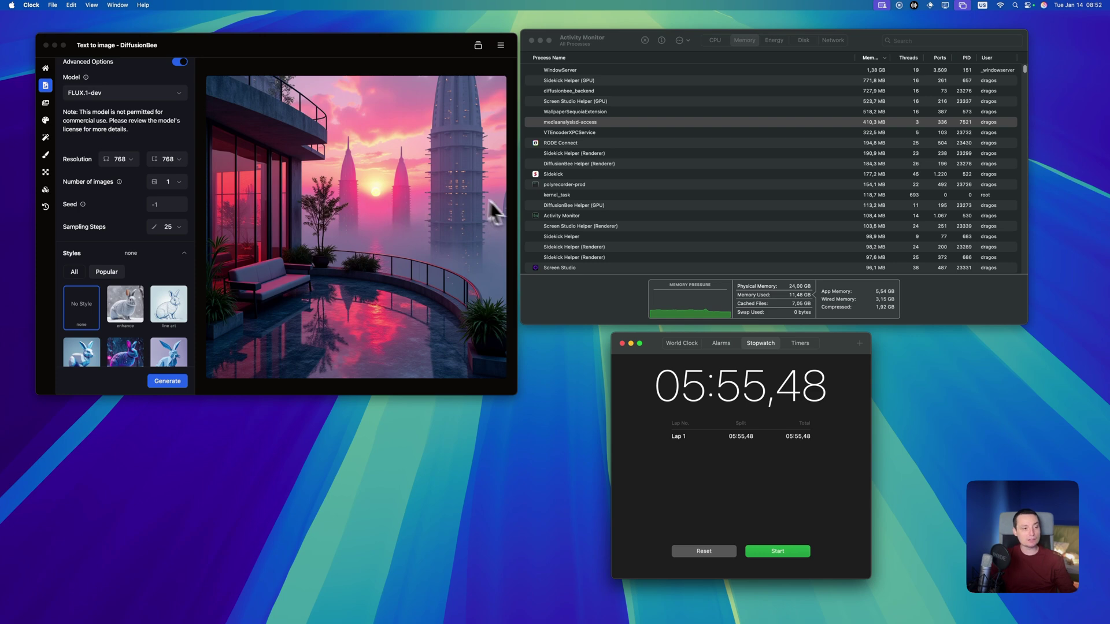
right_click(408, 199)
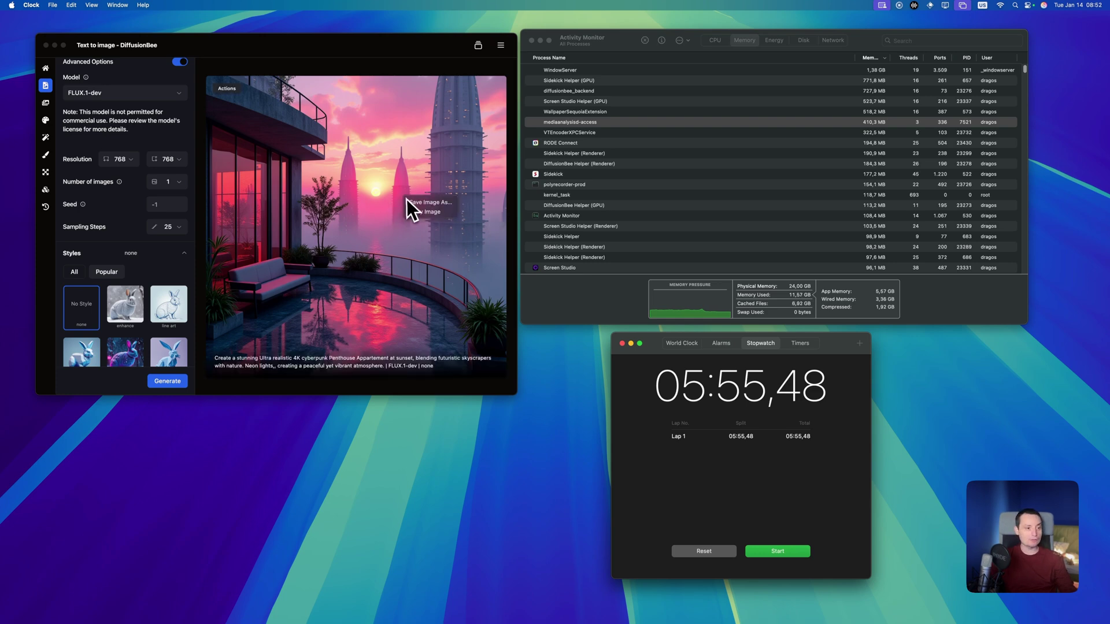
left_click(409, 203)
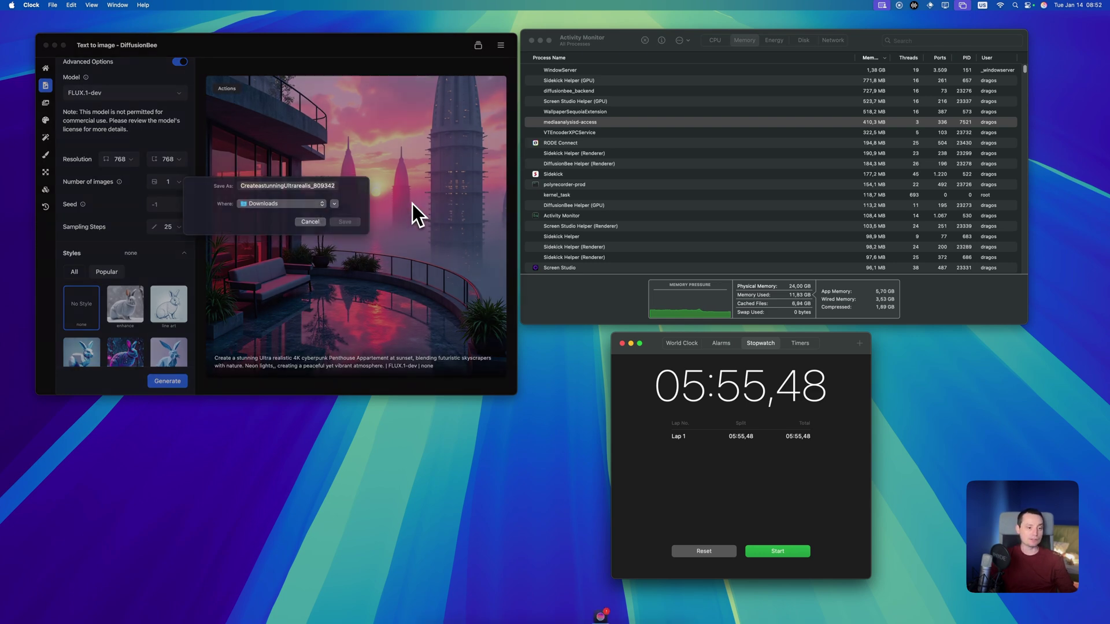
left_click(302, 212)
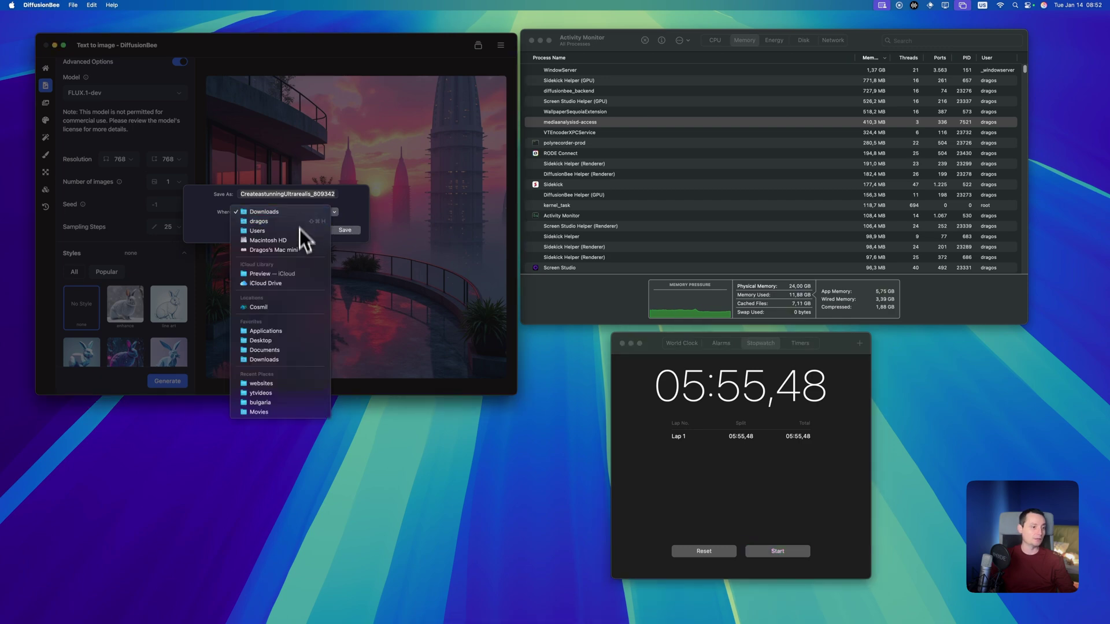
left_click(282, 341)
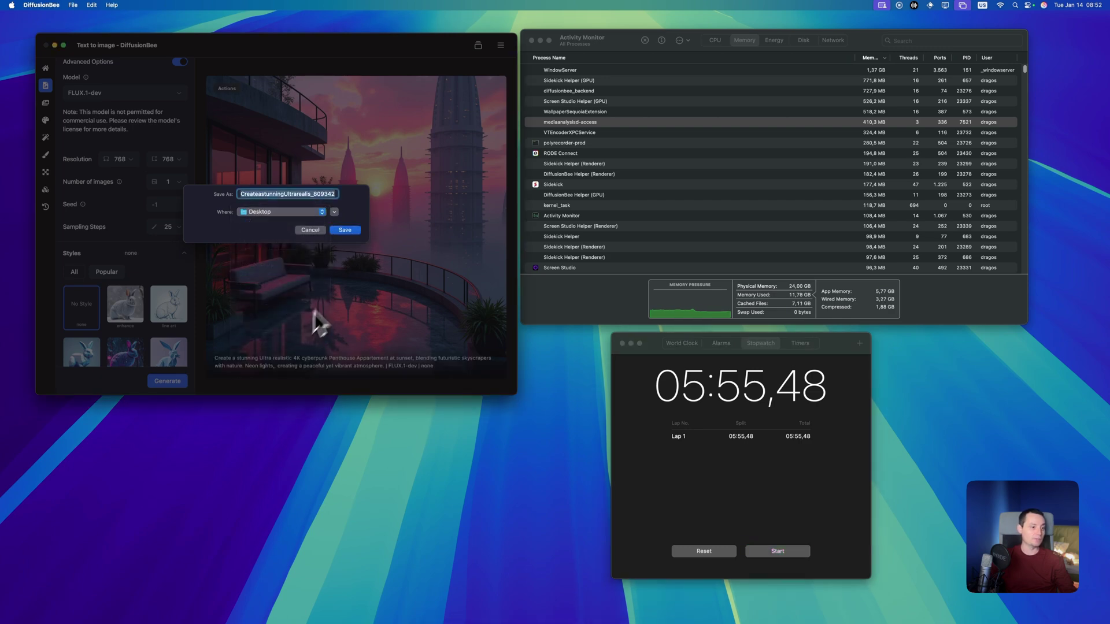
left_click(357, 232)
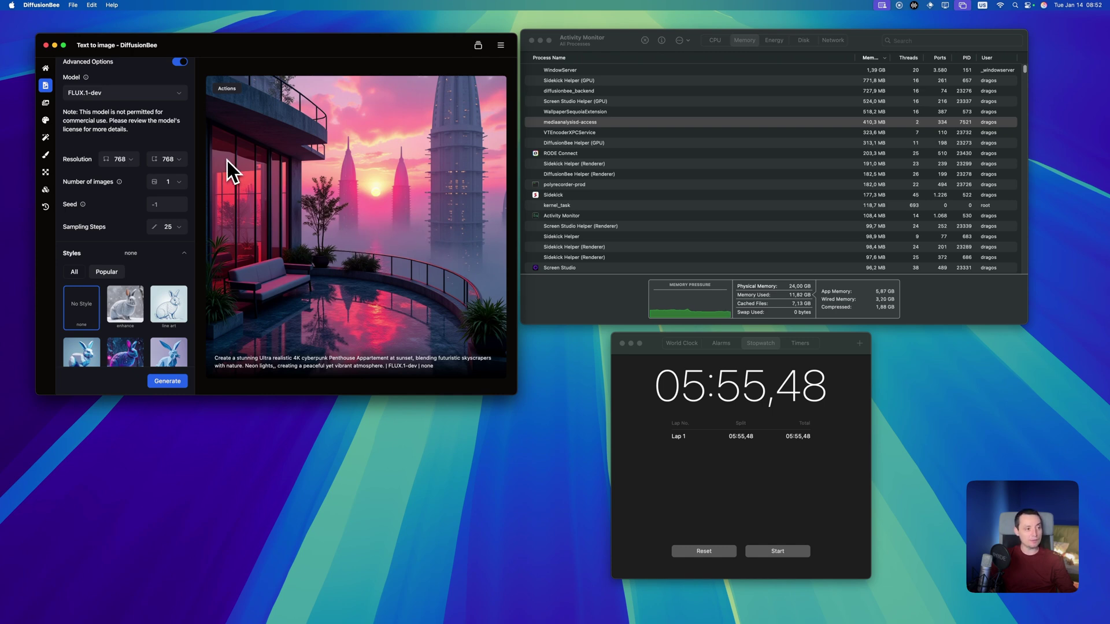
Open the generation history, browse the earlier prompts and view the neonpunk tiger image enlarged.
left_click(45, 208)
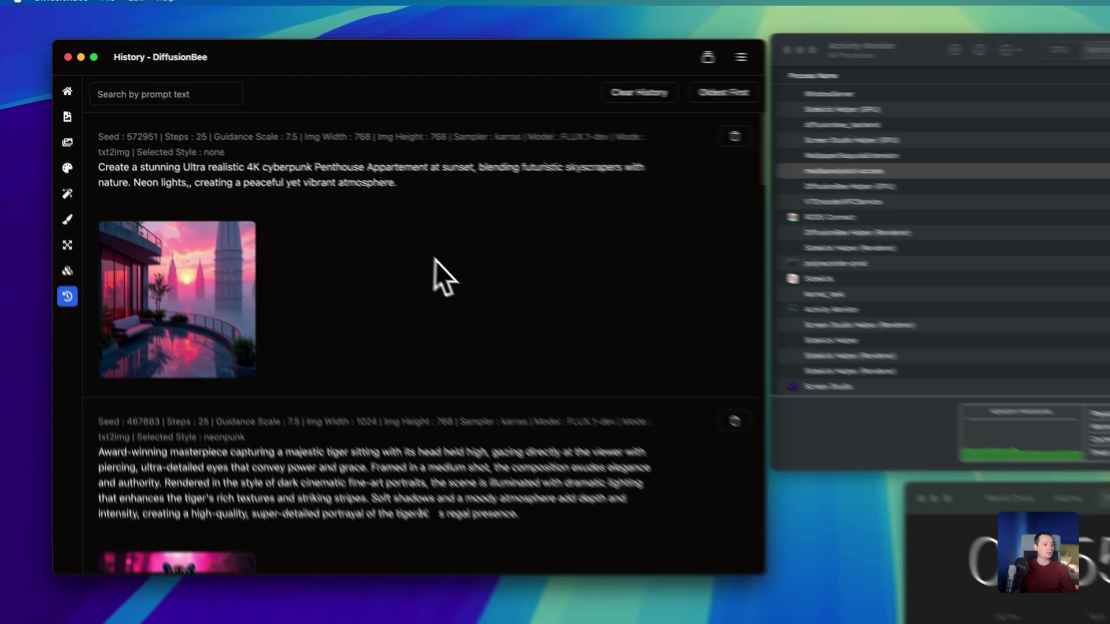
scroll(294, 185, "down", 10)
scroll(494, 304, "up", 5)
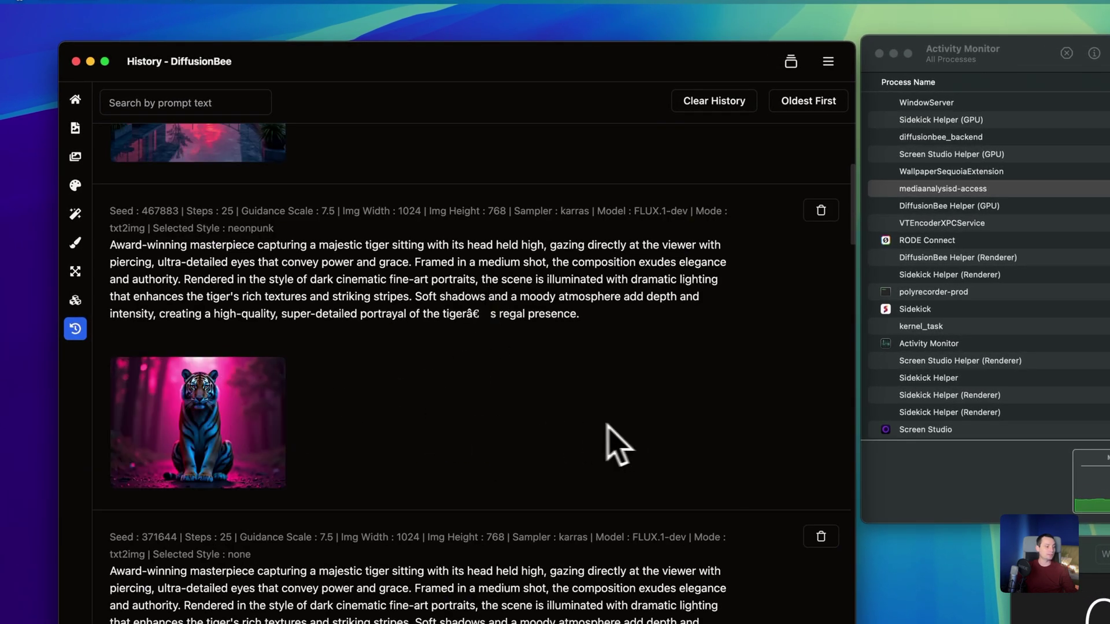
scroll(607, 433, "up", 2)
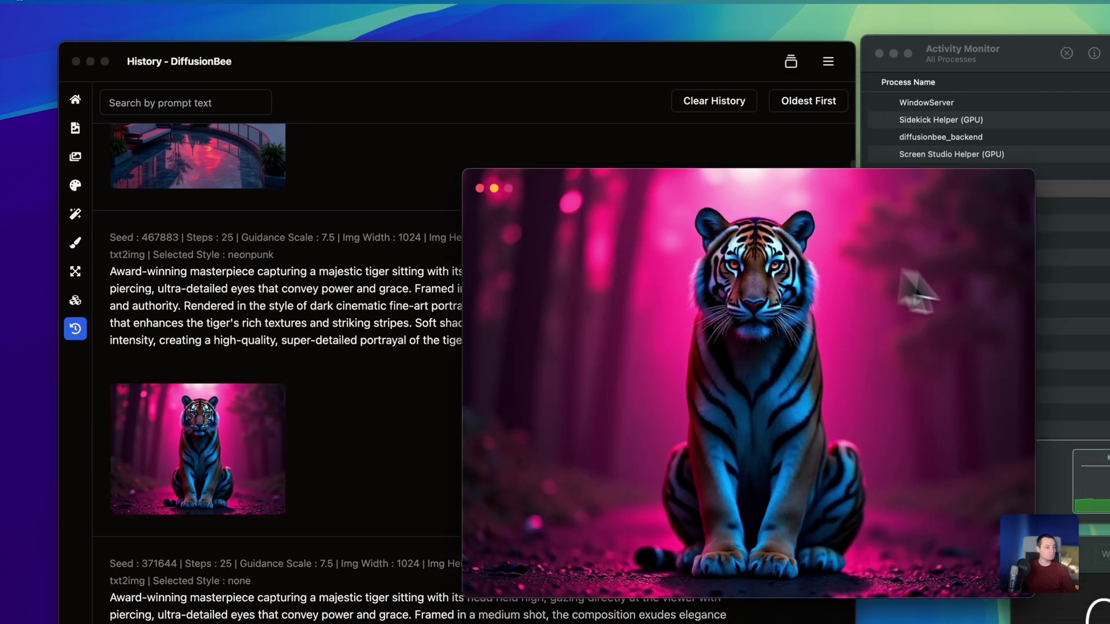
Close the enlarged neonpunk tiger and view the FLUX.1-dev tiger image made without a style.
left_click(480, 188)
scroll(451, 260, "down", 6)
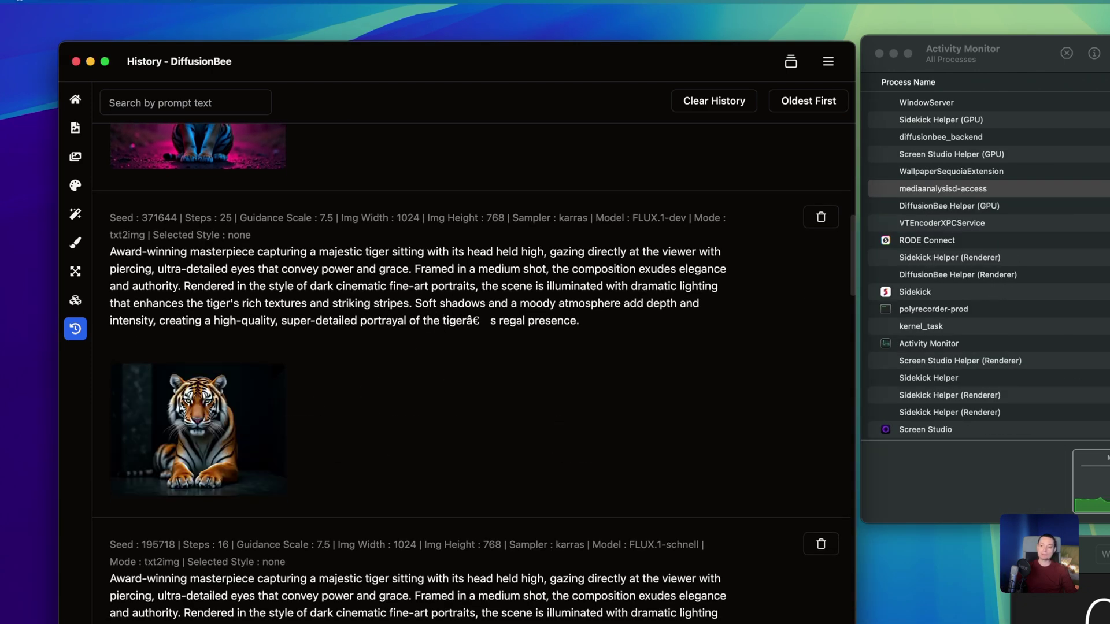
left_click(197, 428)
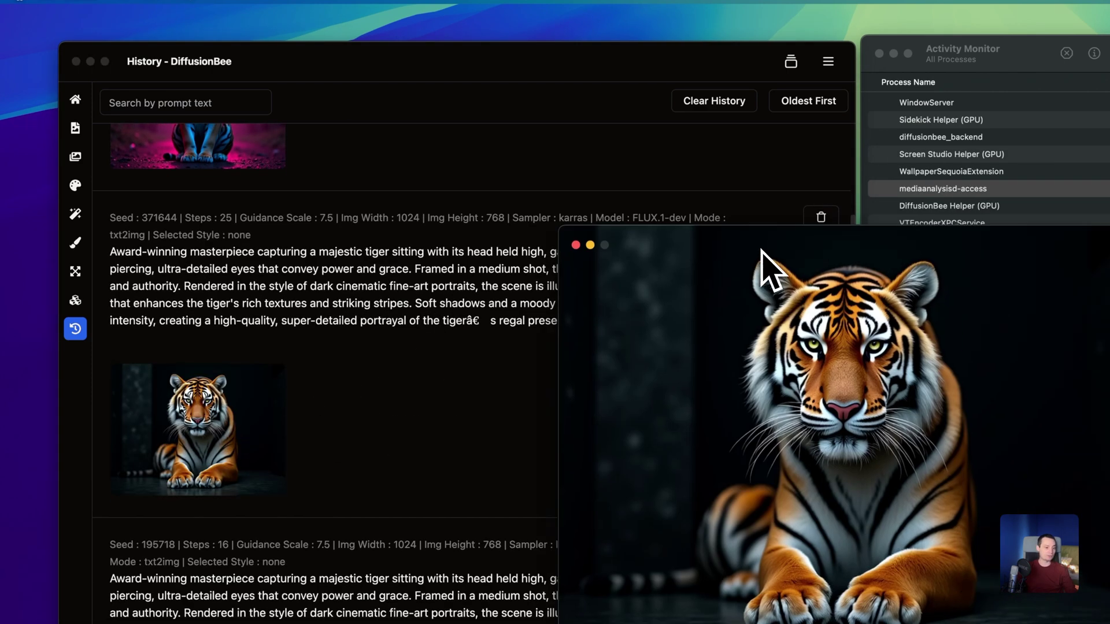
Close the enlarged FLUX.1-dev tiger and review the older history entries, including the CyberRealistic tiger and the MacBook storage-warning illustrations.
left_click(576, 245)
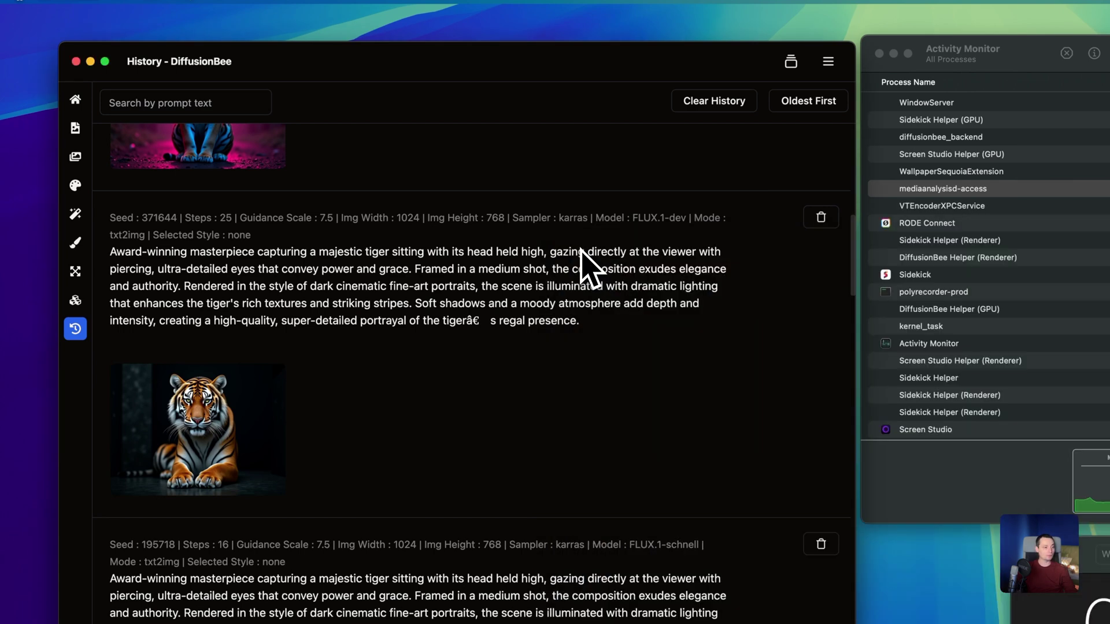
scroll(446, 339, "up", 5)
scroll(439, 347, "down", 1)
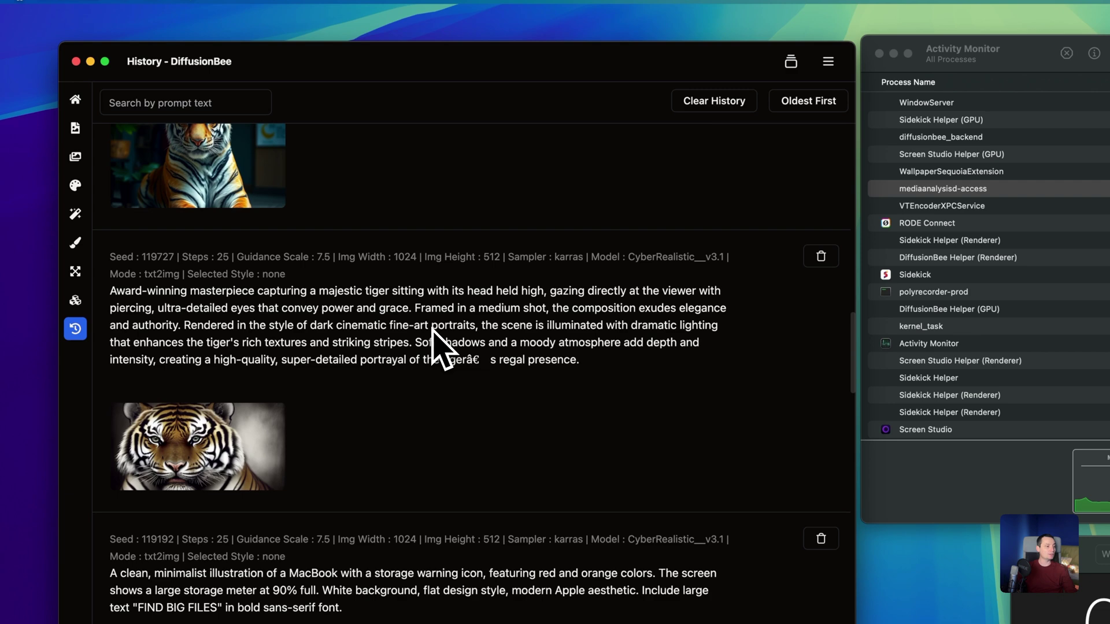
scroll(434, 332, "down", 6)
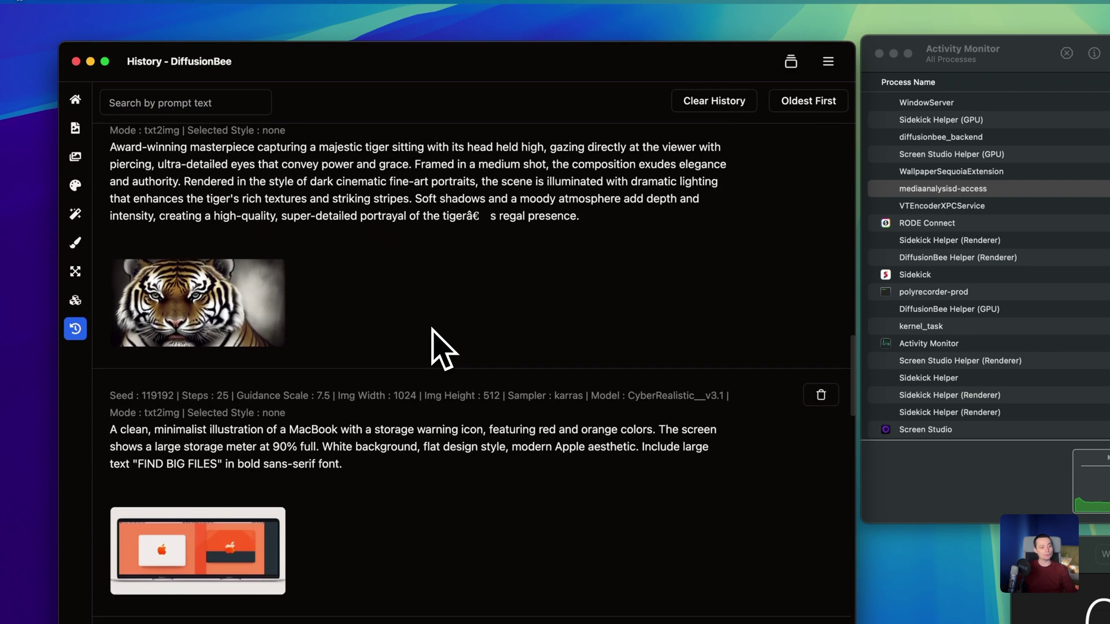
scroll(283, 338, "down", 4)
scroll(384, 297, "down", 3)
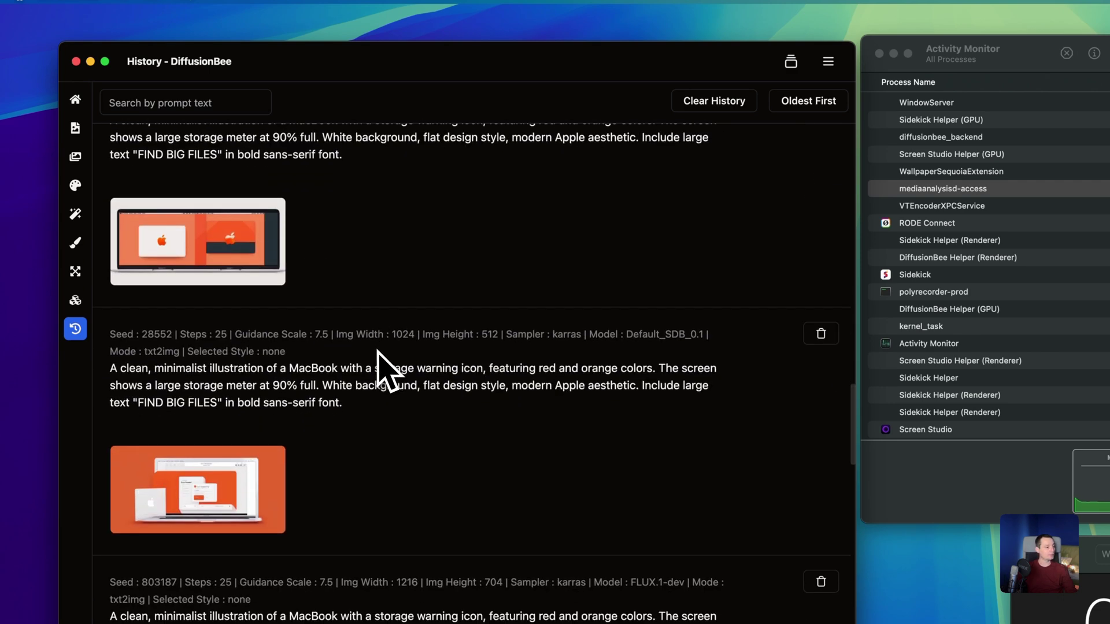
scroll(404, 492, "down", 5)
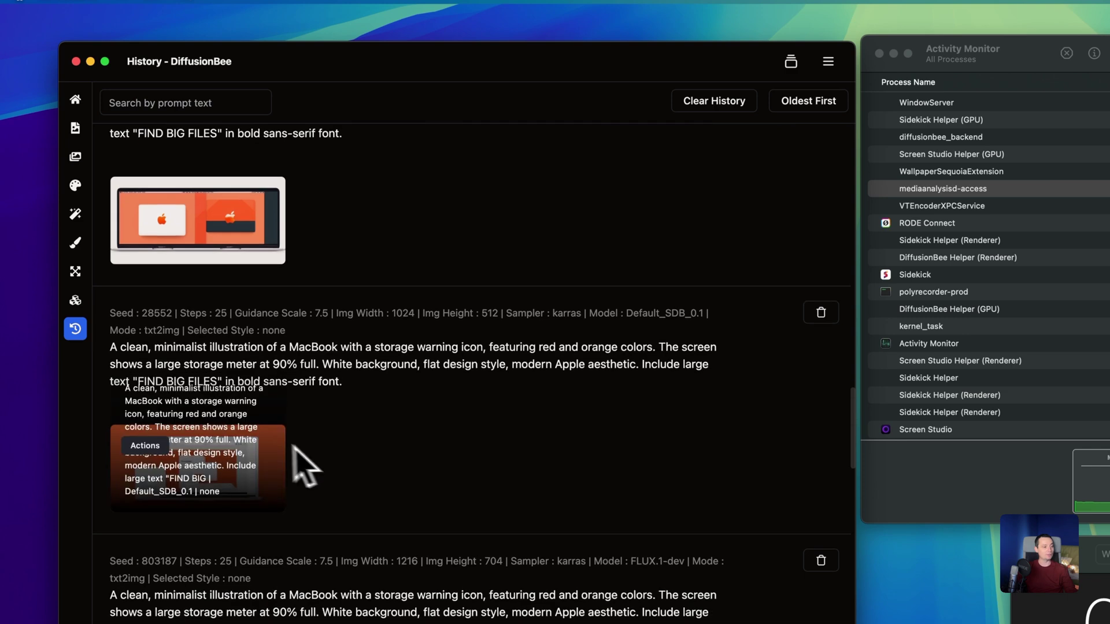
Compare the history's "cyborg looking at the town" images made with FLUX.1-schnell and FLUX.1-dev.
scroll(373, 405, "down", 8)
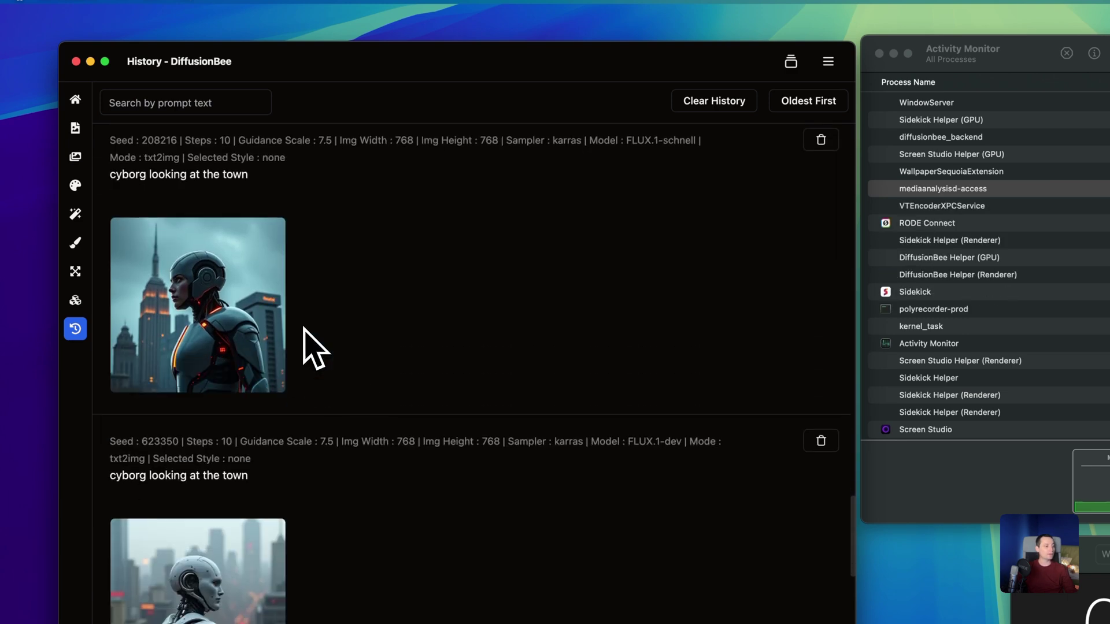
mouse_move(213, 297)
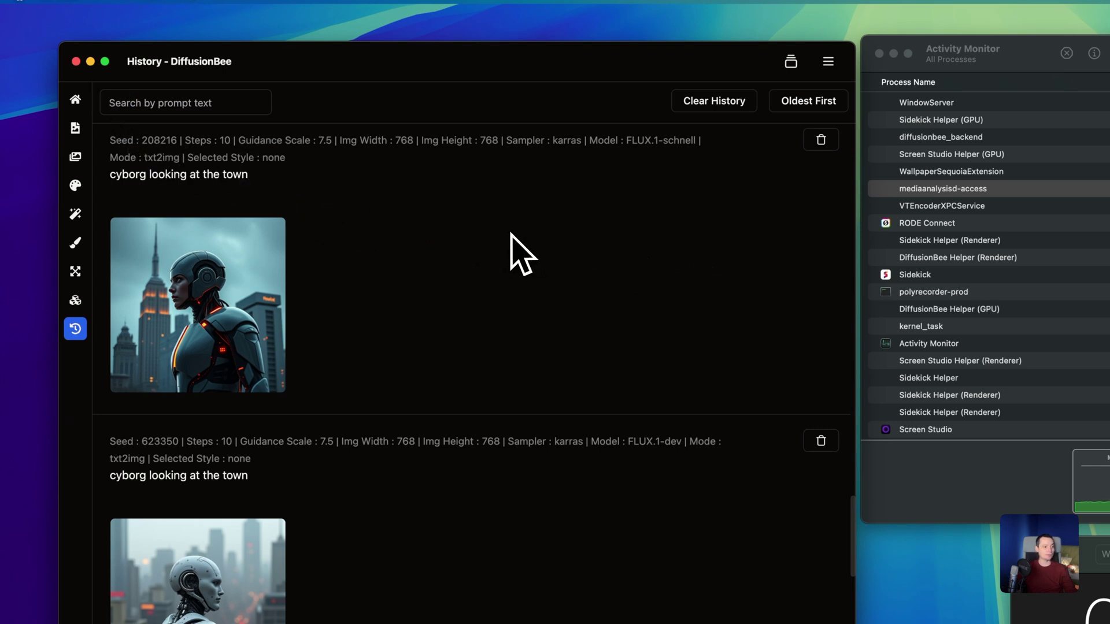
scroll(510, 234, "down", 6)
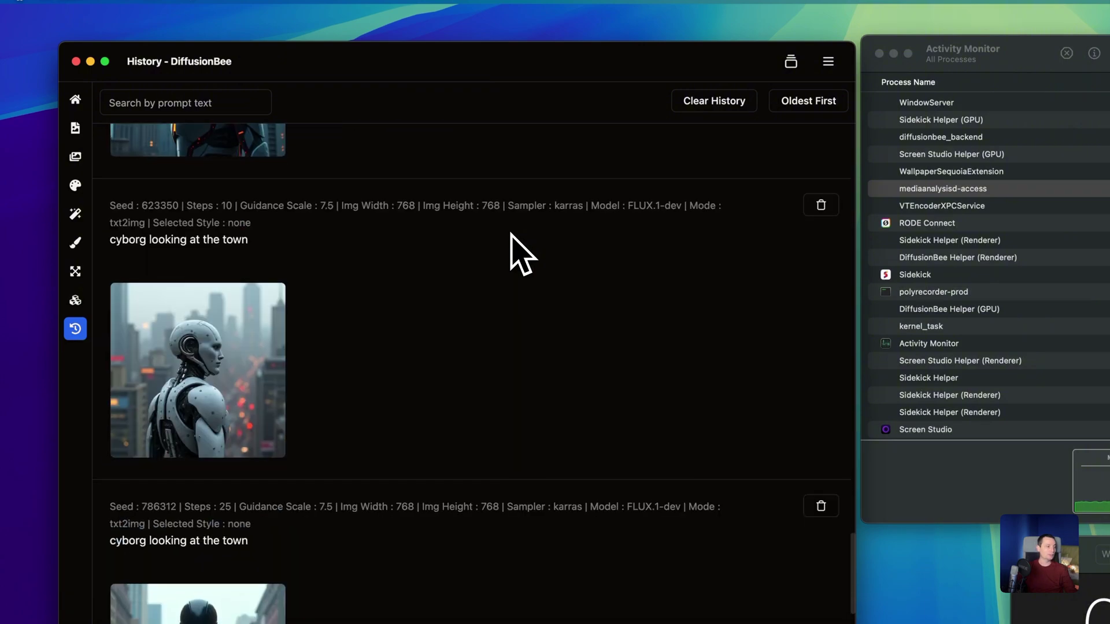
scroll(522, 254, "down", 1)
scroll(523, 254, "up", 7)
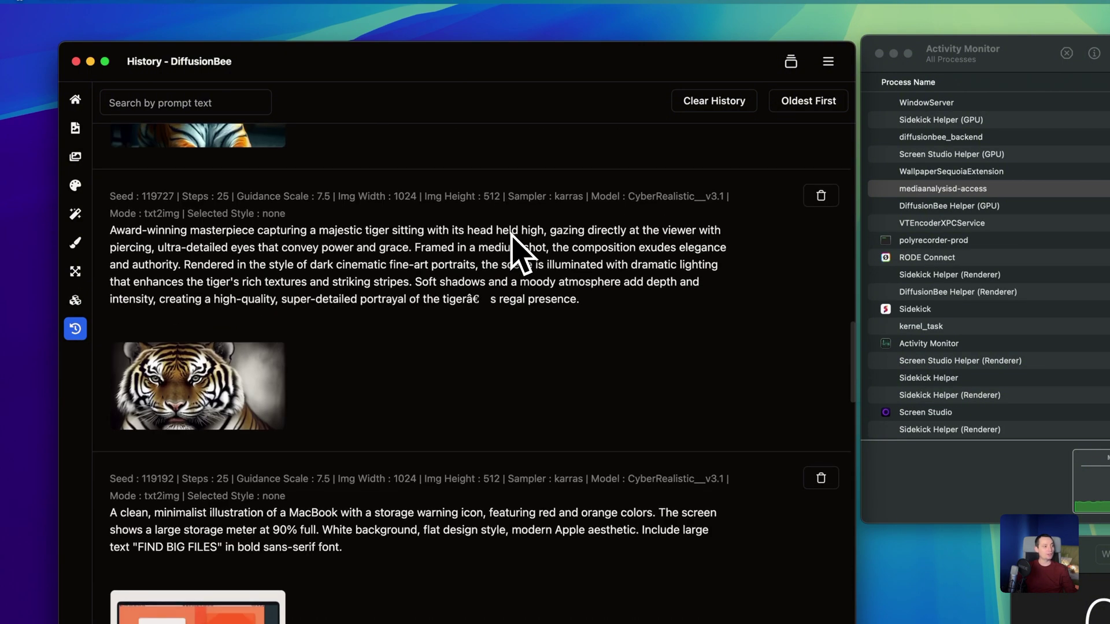
scroll(492, 243, "up", 5)
Return to text-to-image generation and set the model to Default_SDB_0.1 for the penthouse prompt.
left_click(75, 129)
scroll(174, 198, "up", 3)
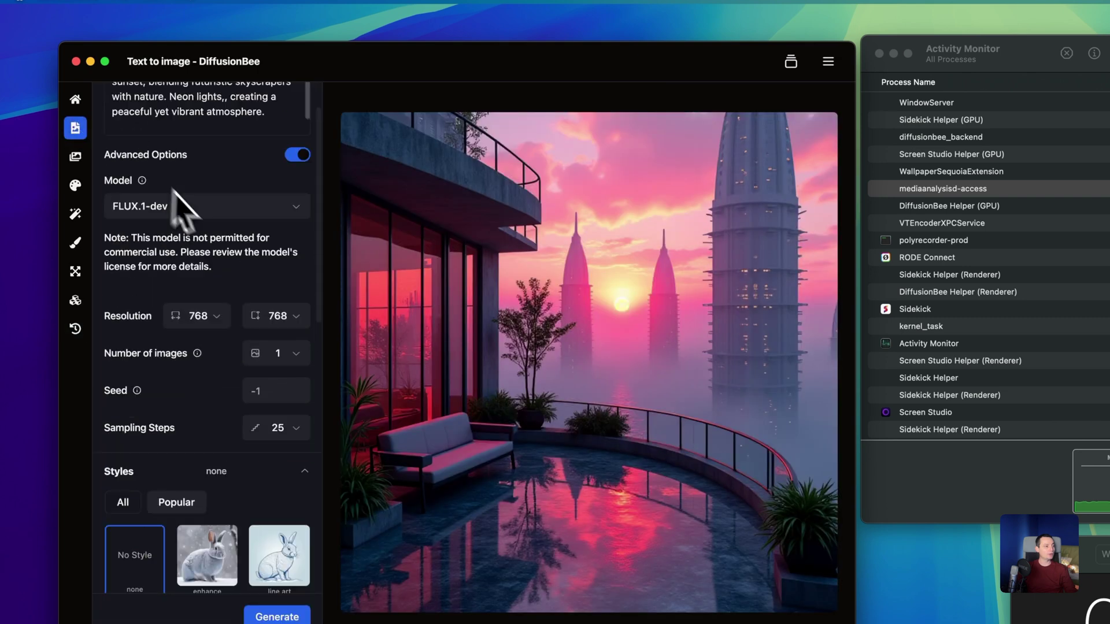
left_click(223, 265)
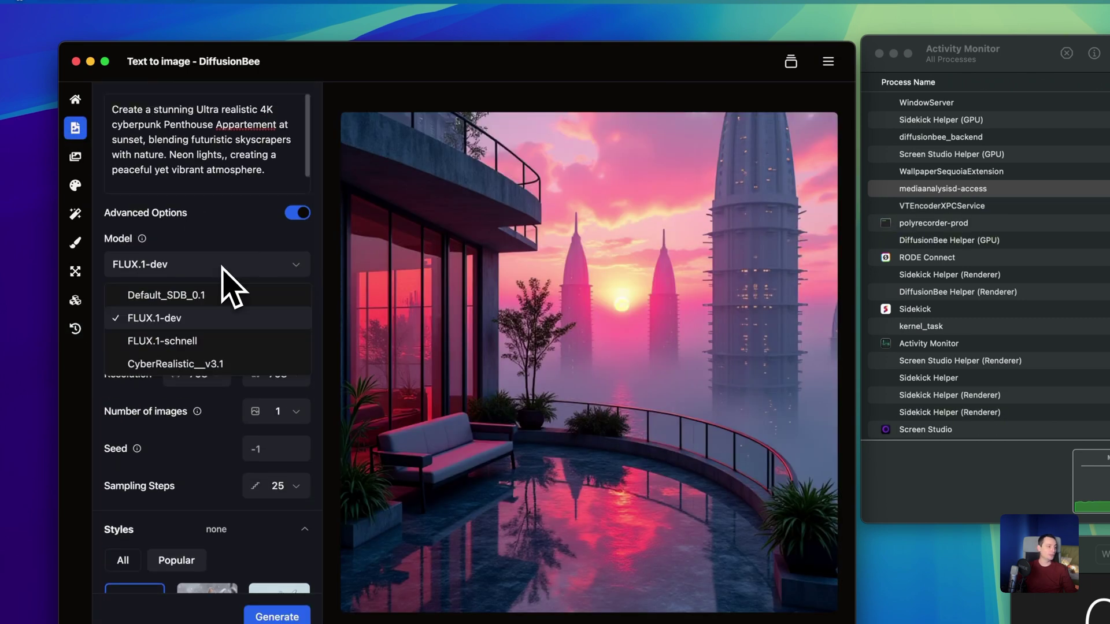
left_click(227, 292)
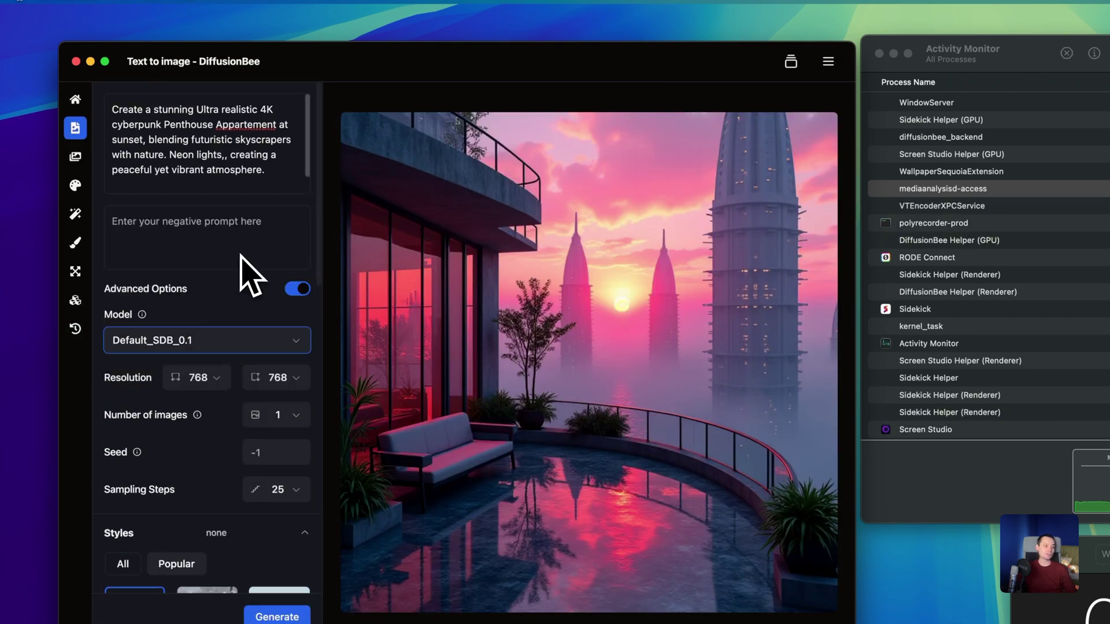
Review the generation options, generate the penthouse image with them, and reset and restart the stopwatch.
scroll(247, 267, "down", 1)
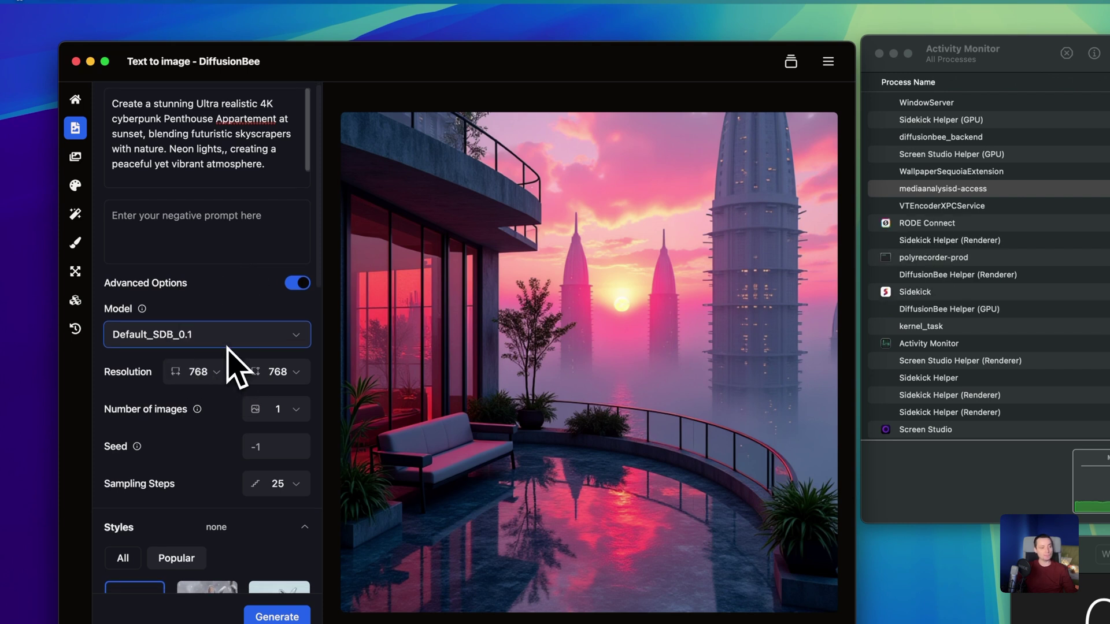
scroll(227, 347, "down", 5)
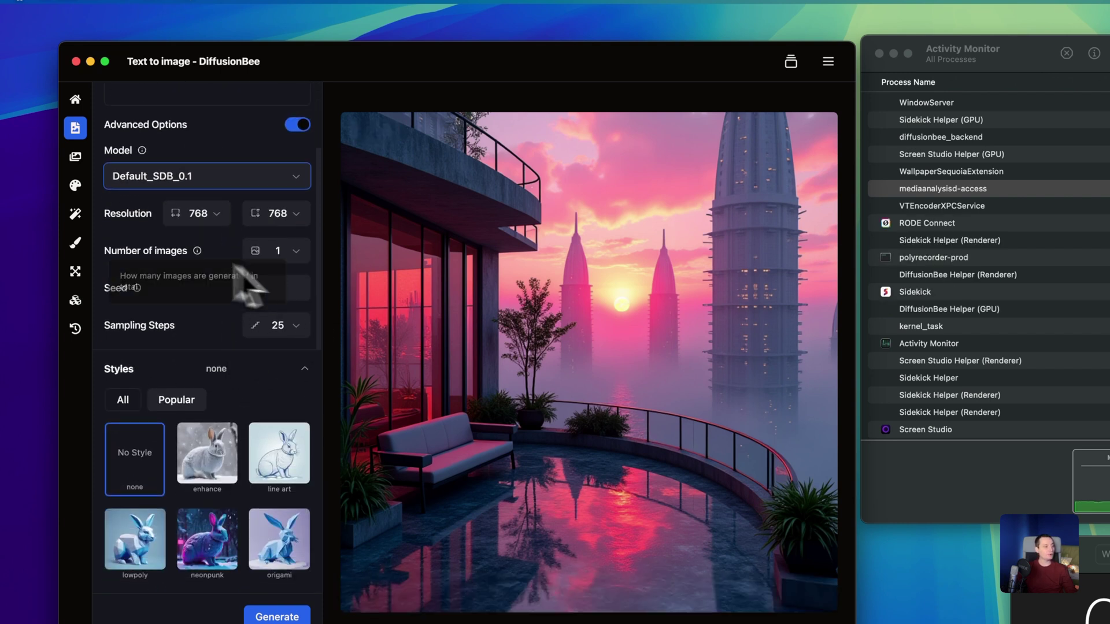
scroll(291, 364, "down", 12)
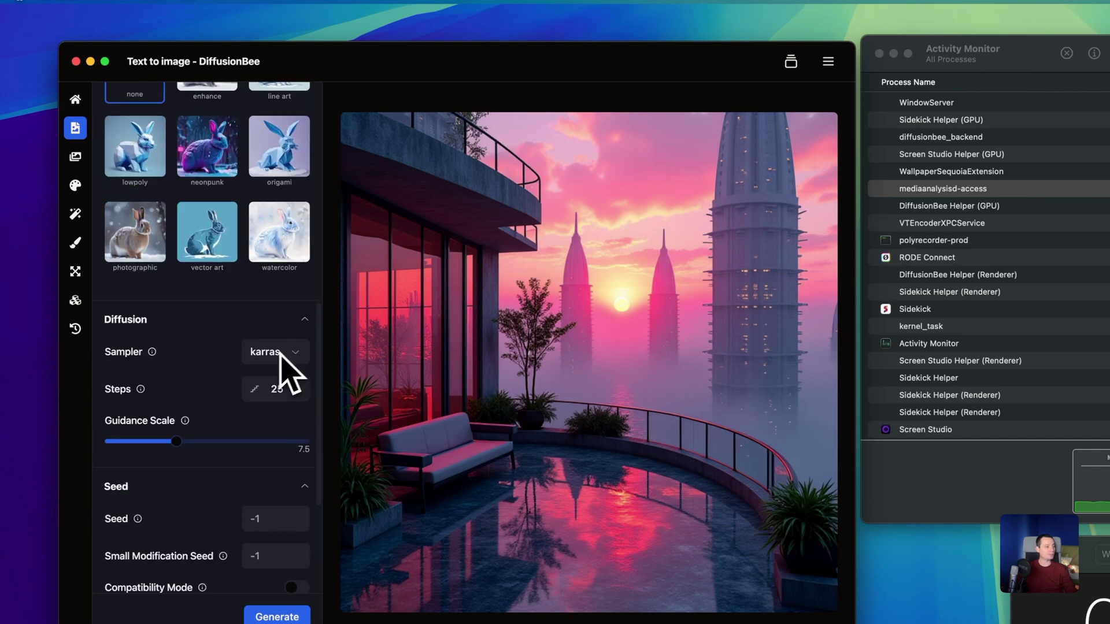
scroll(280, 371, "up", 15)
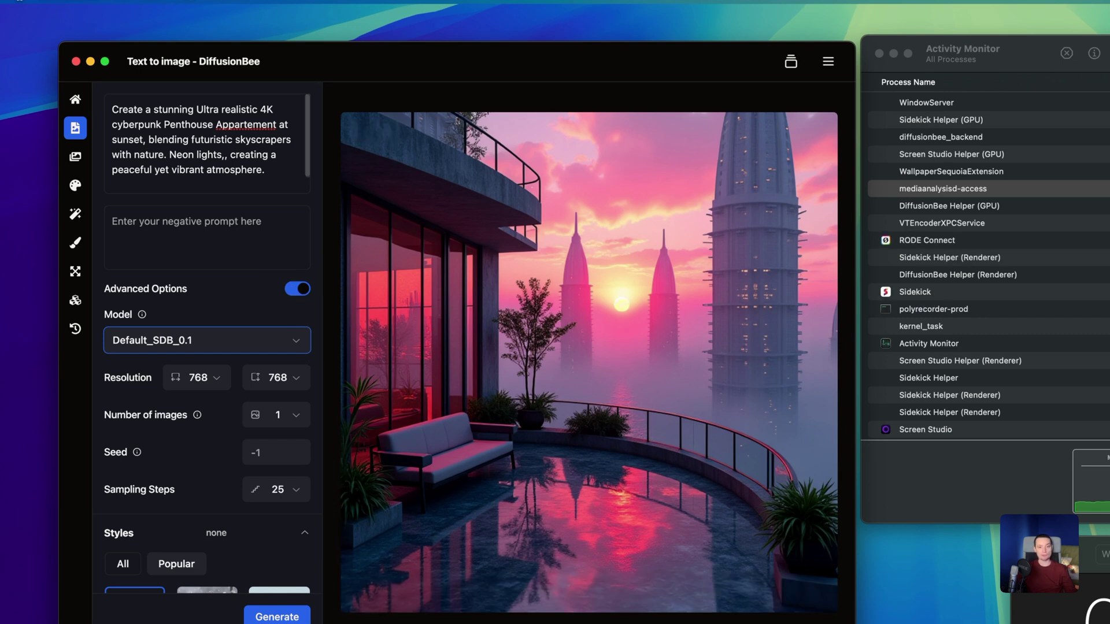
left_click(277, 617)
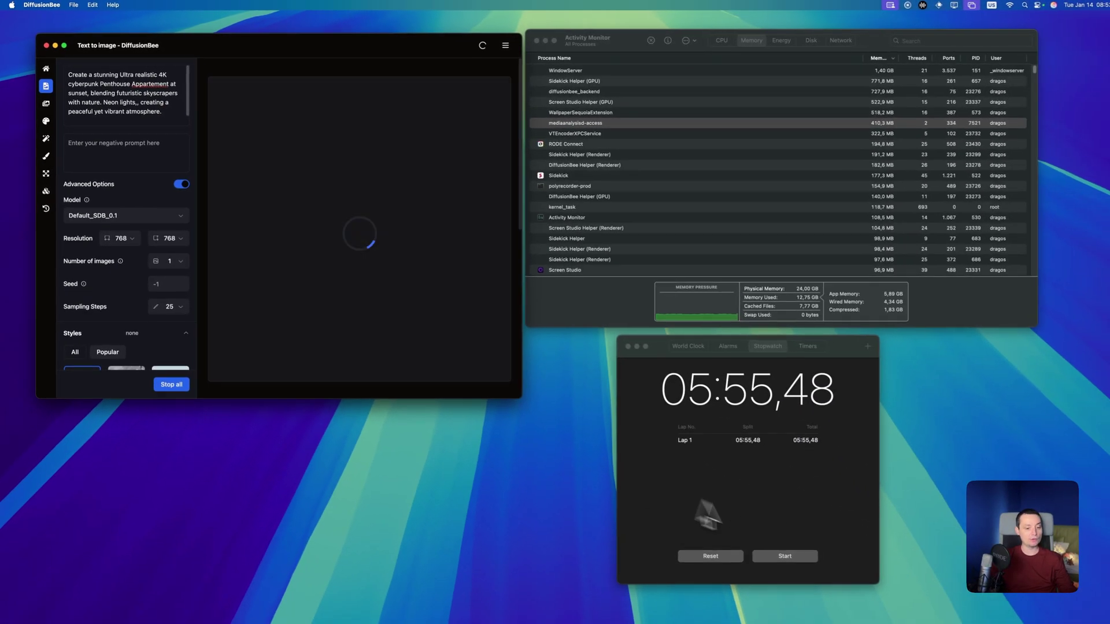
left_click(701, 552)
left_click(771, 553)
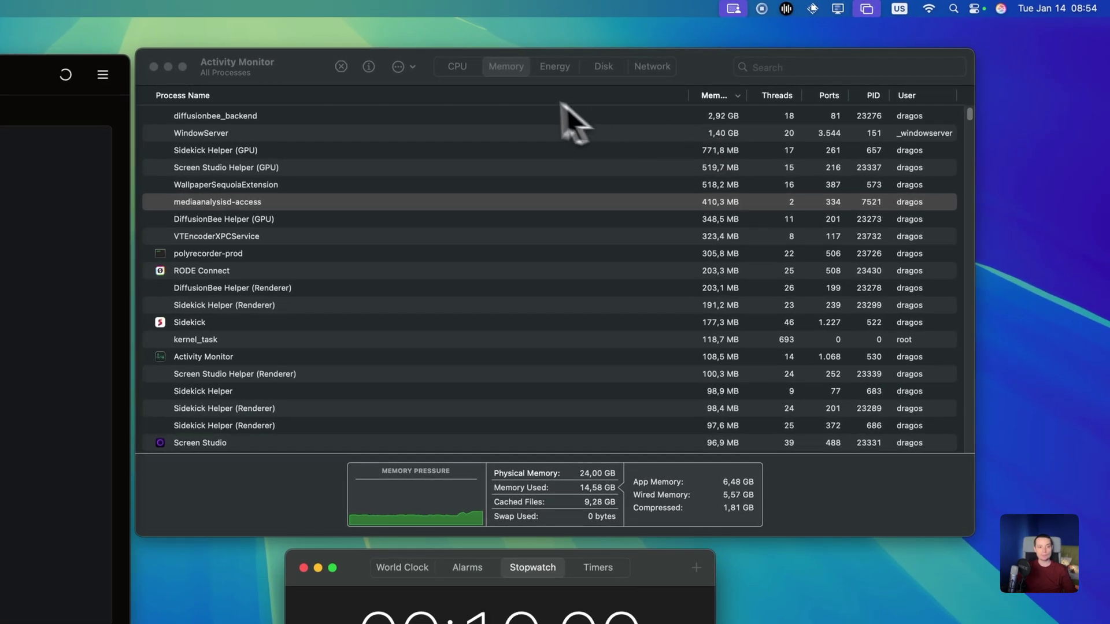
Check diffusionbee_backend's CPU and GPU load in Activity Monitor during generation, and stop the stopwatch once the image is finished.
left_click(458, 68)
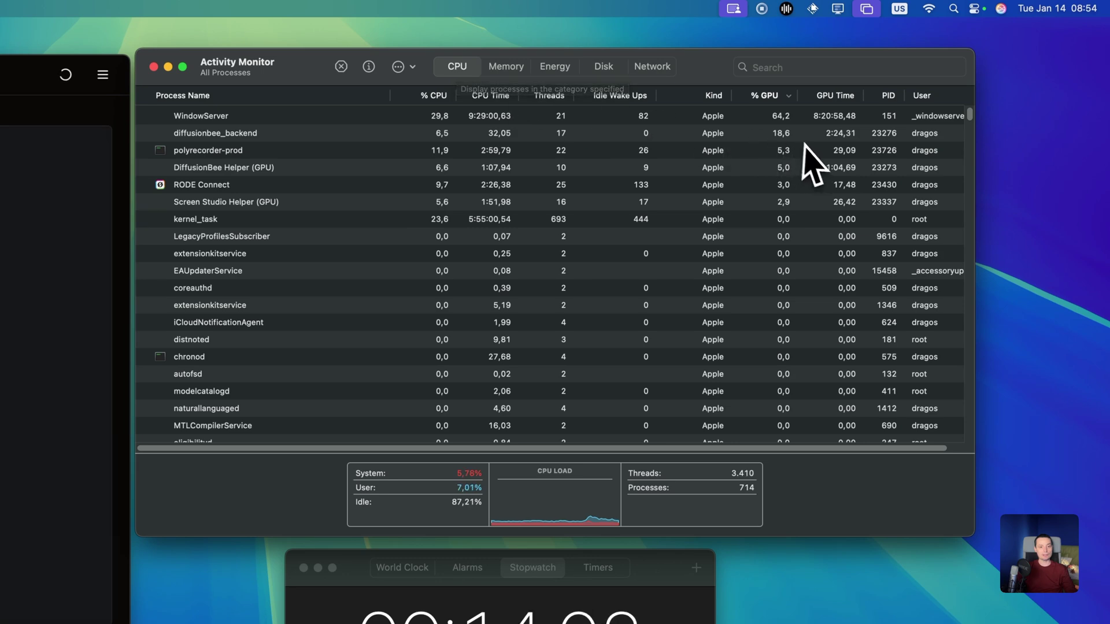
left_click(783, 137)
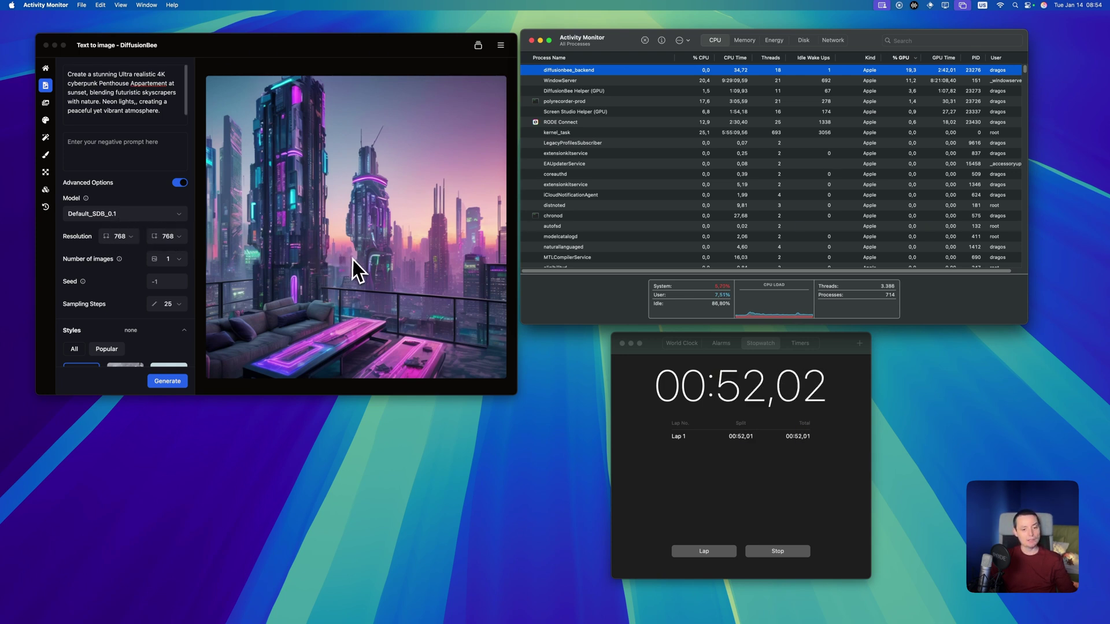
left_click(777, 552)
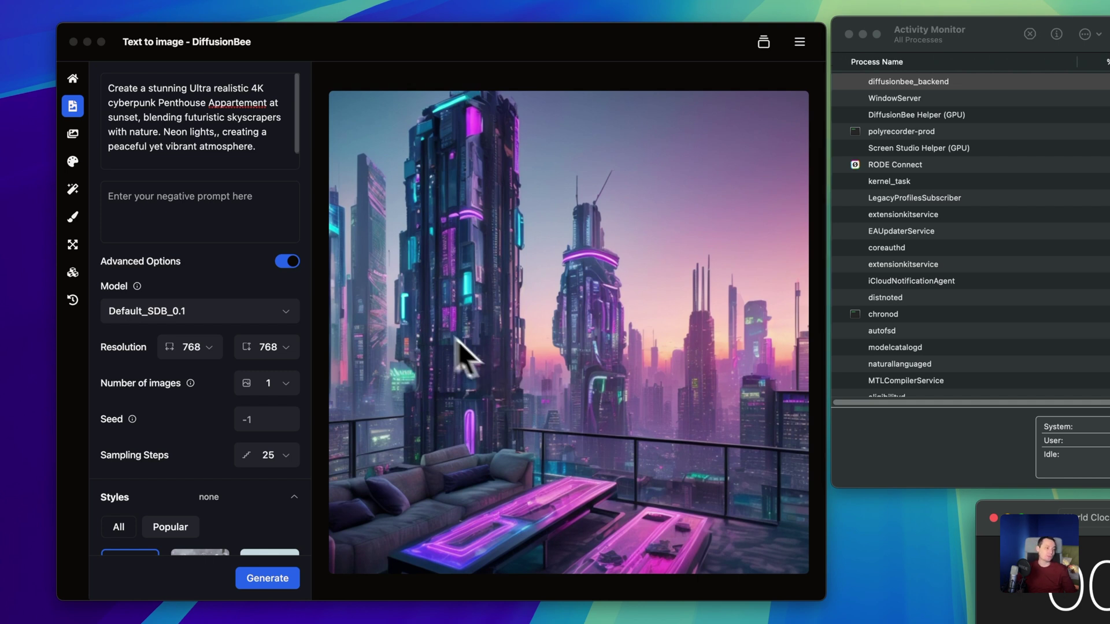
Look through DiffusionBee's Image to image, AI Canvas, Illusion Generator and Inpainting tools.
left_click(74, 133)
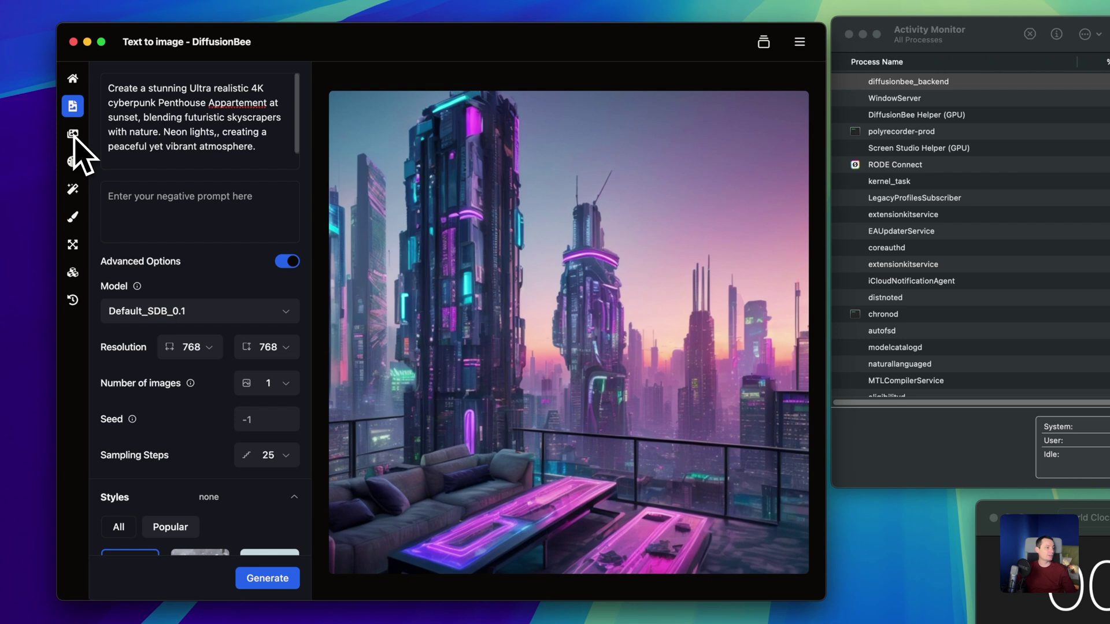
left_click(74, 134)
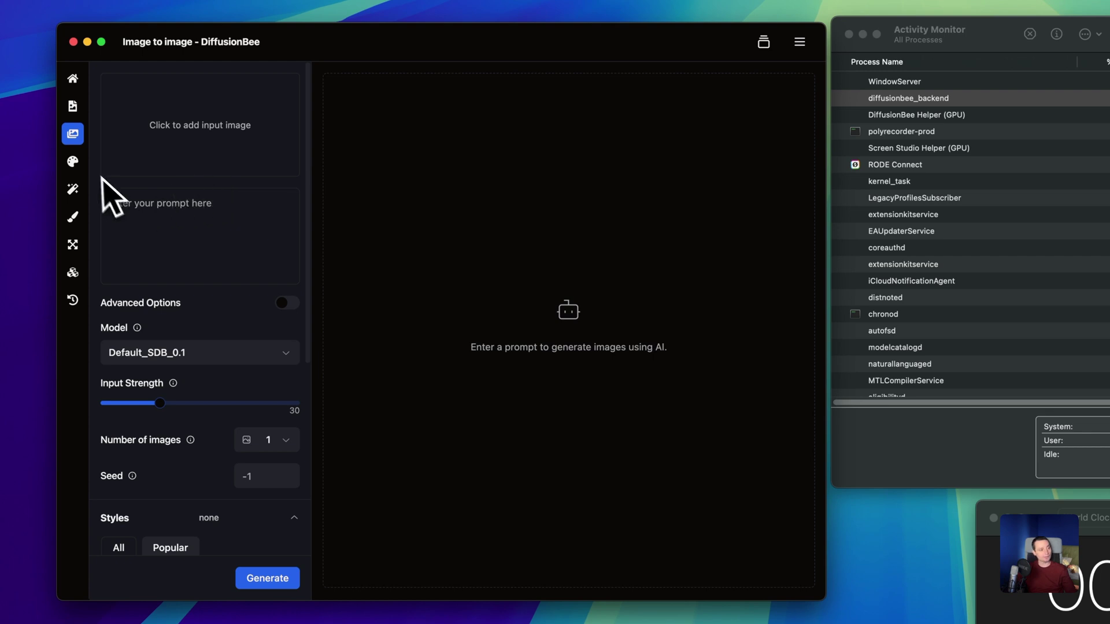
left_click(79, 163)
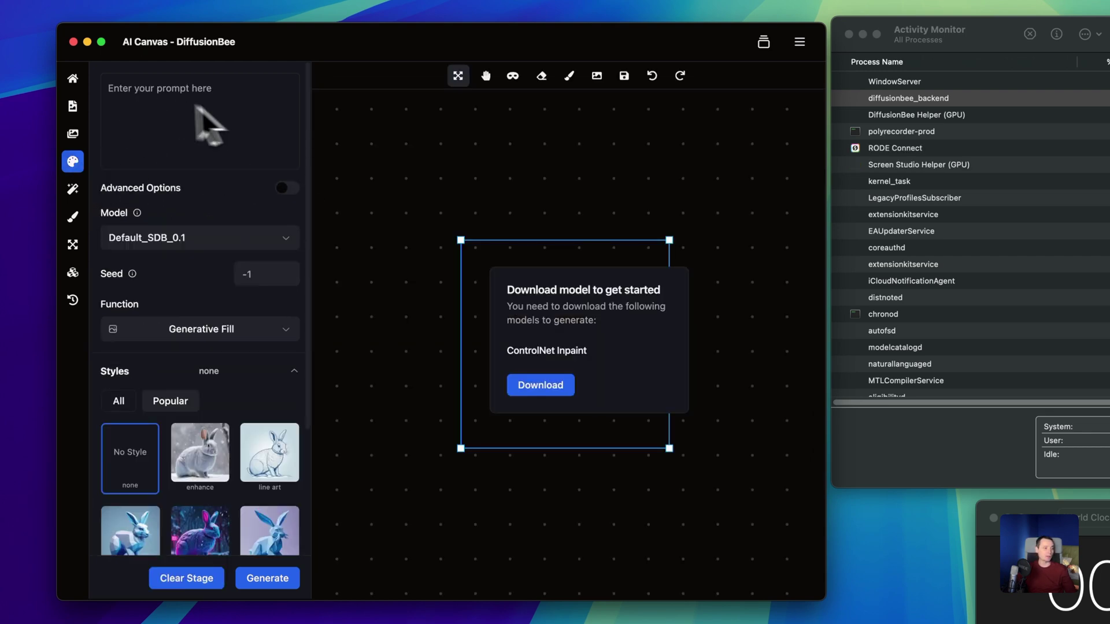
left_click(73, 191)
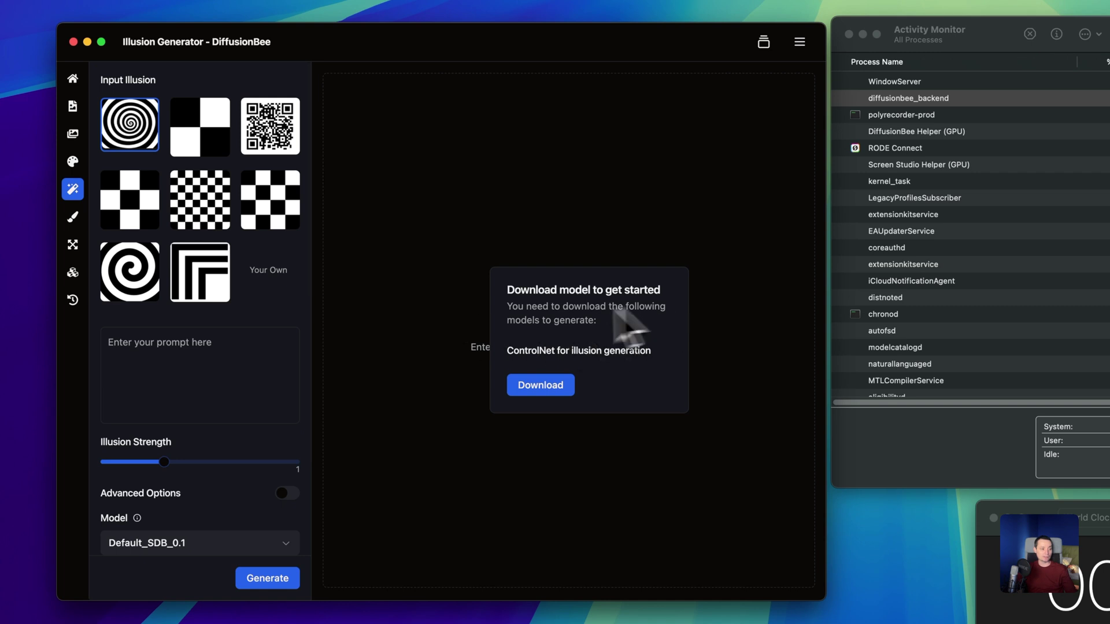
left_click(74, 220)
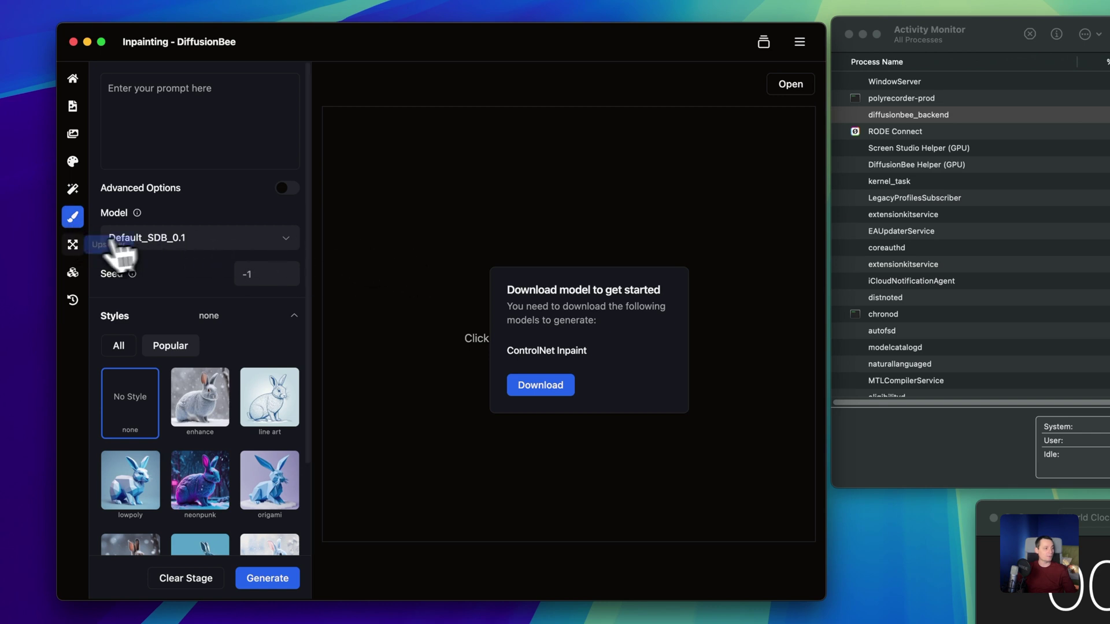
In the Upscaler, check the dimensions of the Desktop tiger image Awardwinningmasterpiececapt_65050375.png and load it as input.
left_click(72, 245)
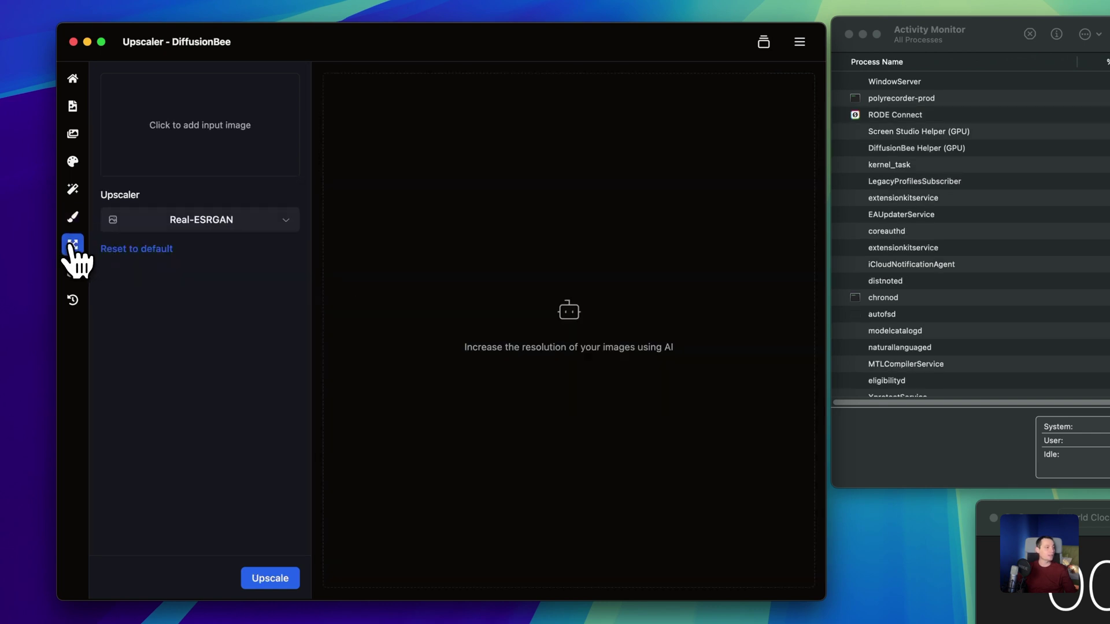
left_click(198, 127)
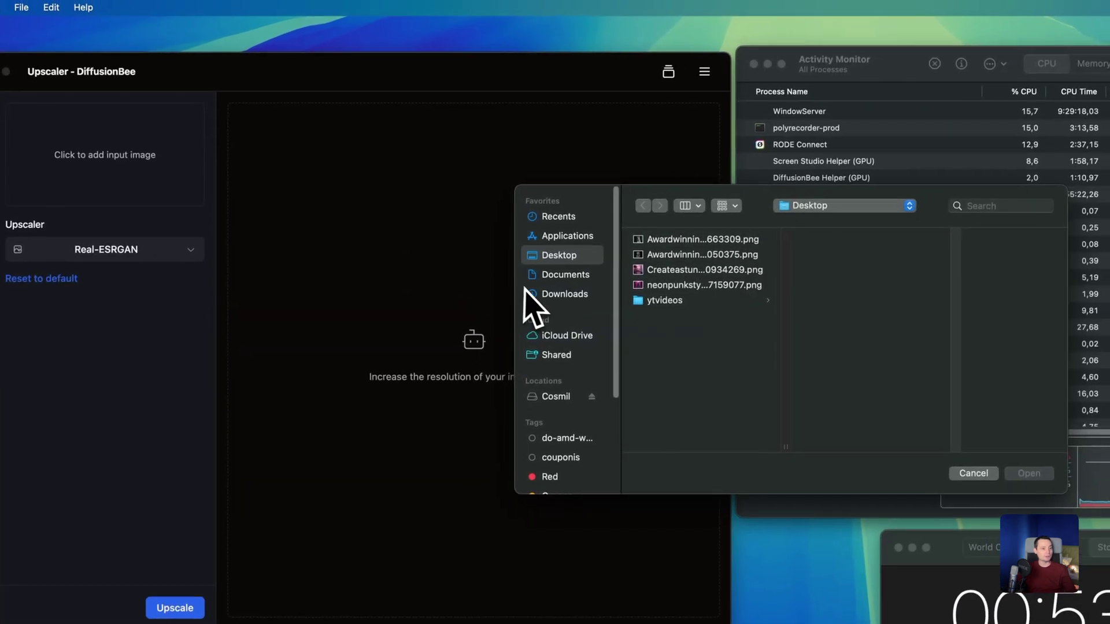
left_click(773, 226)
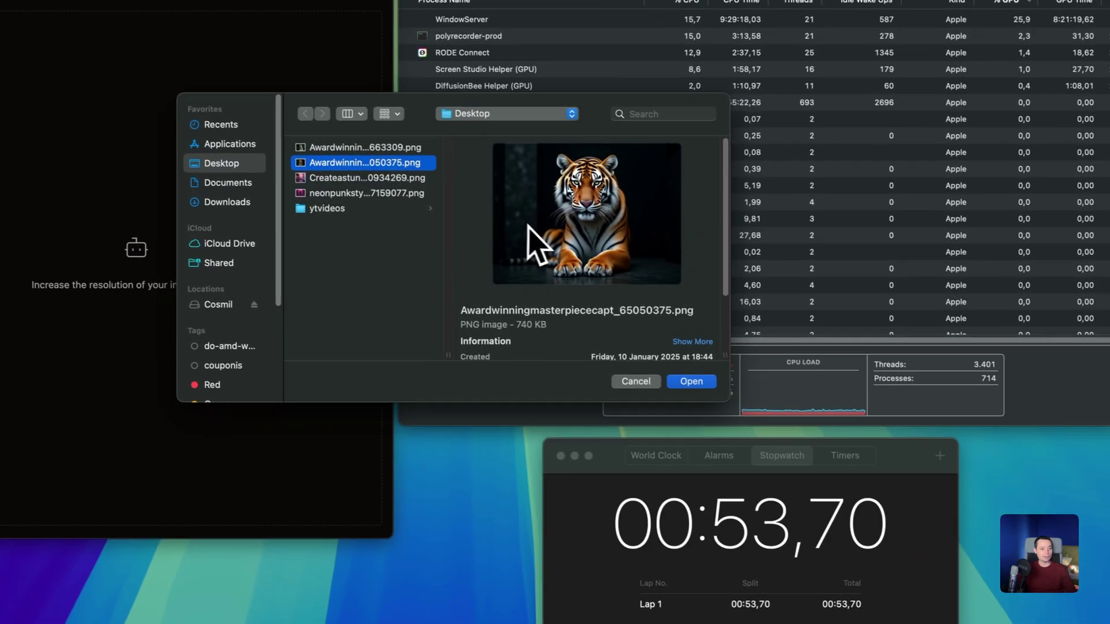
scroll(592, 263, "down", 3)
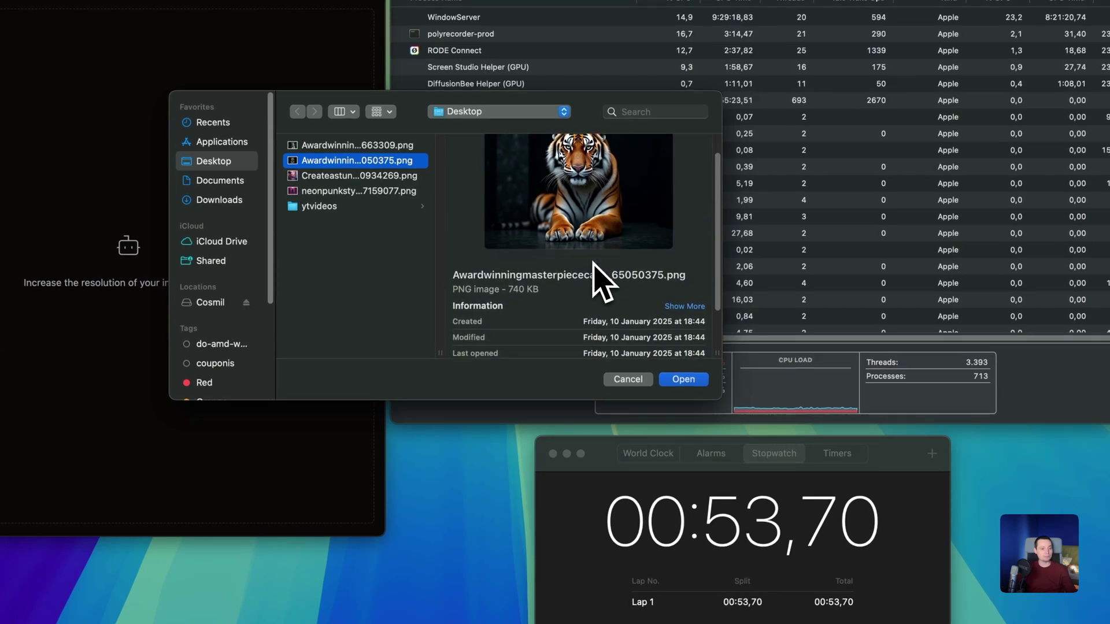
scroll(594, 263, "down", 2)
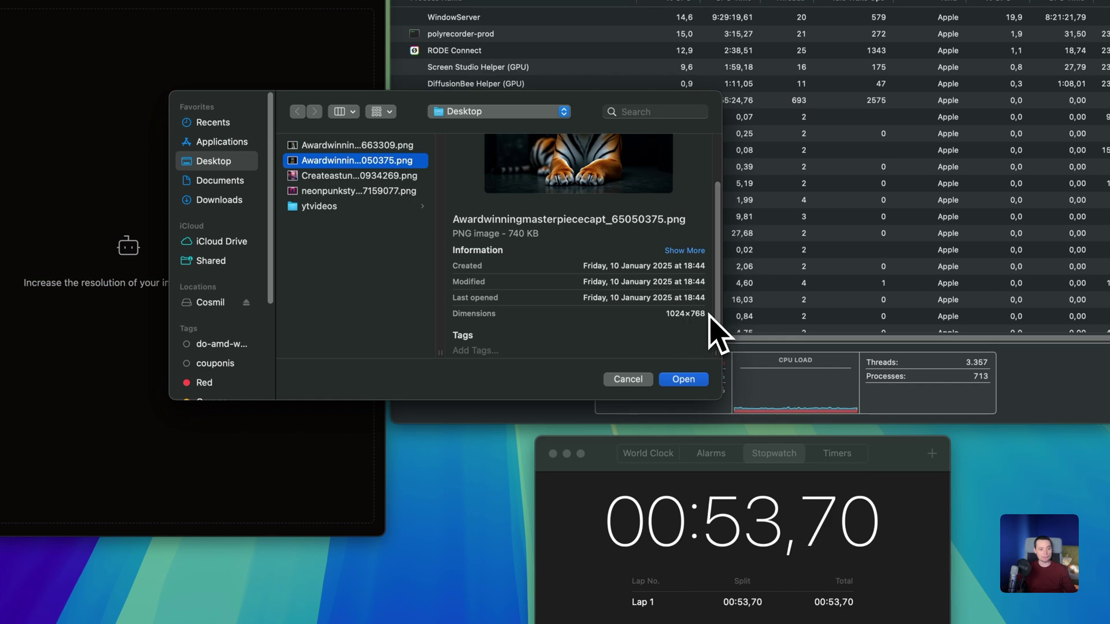
left_click(688, 378)
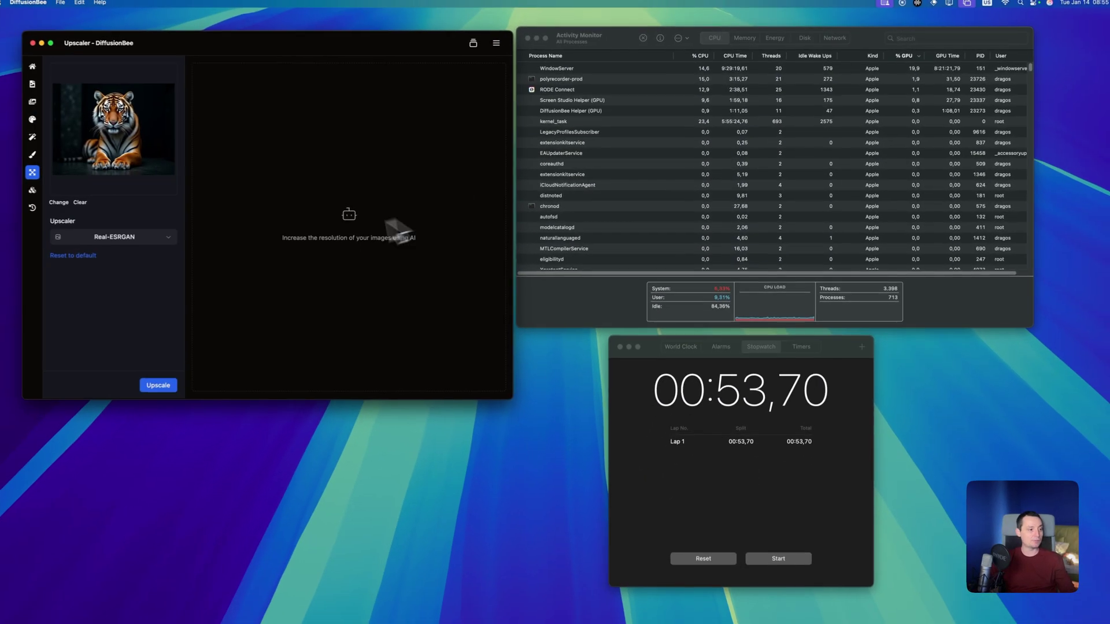
Upscale the tiger image with the Real-ESRGAN upscaler and save the result as upscaled.png on the Desktop.
left_click(163, 237)
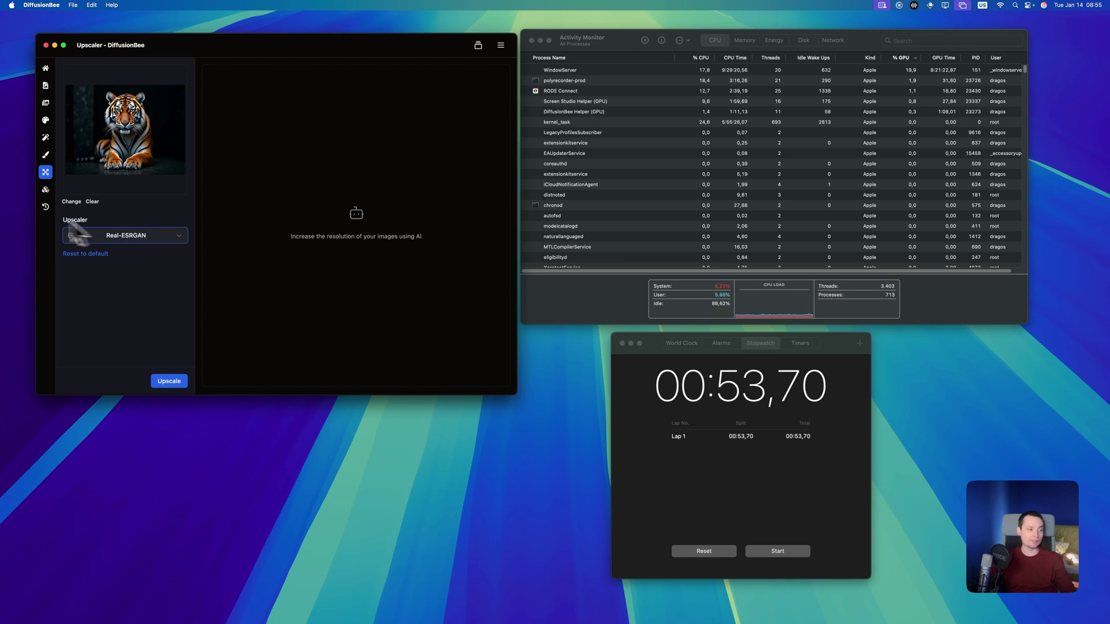
left_click(168, 383)
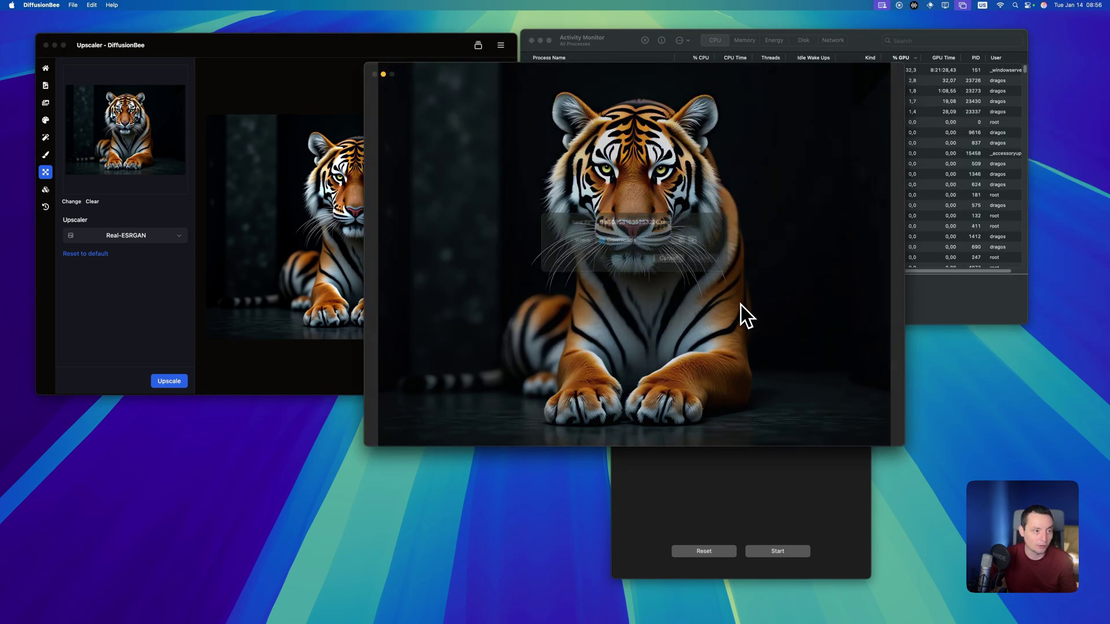
type("upscaled")
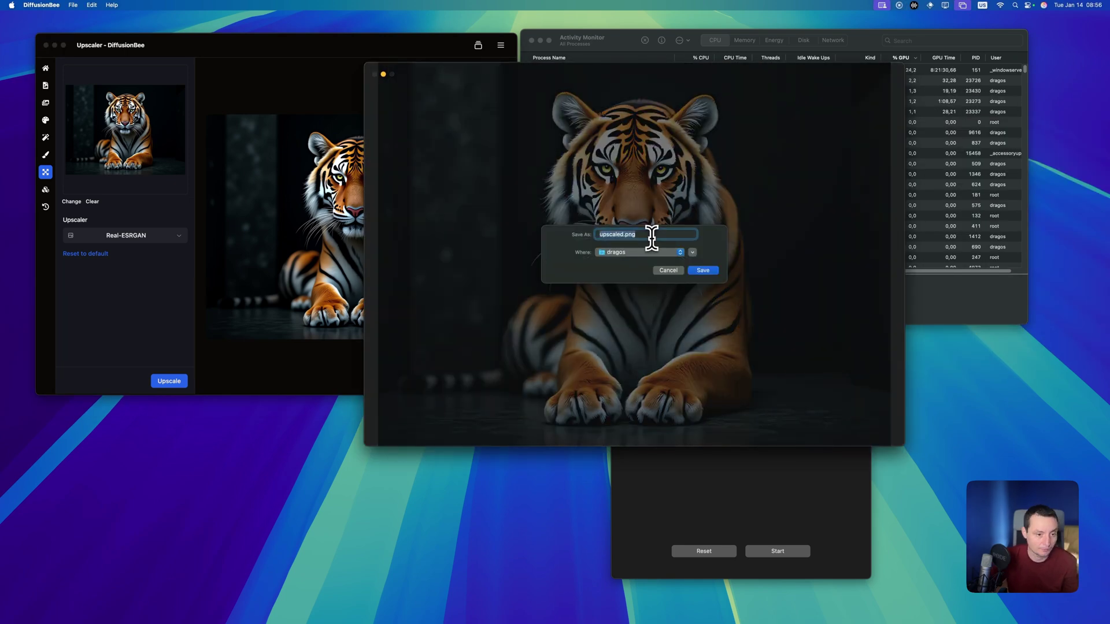
left_click(647, 250)
left_click(657, 269)
key("Return")
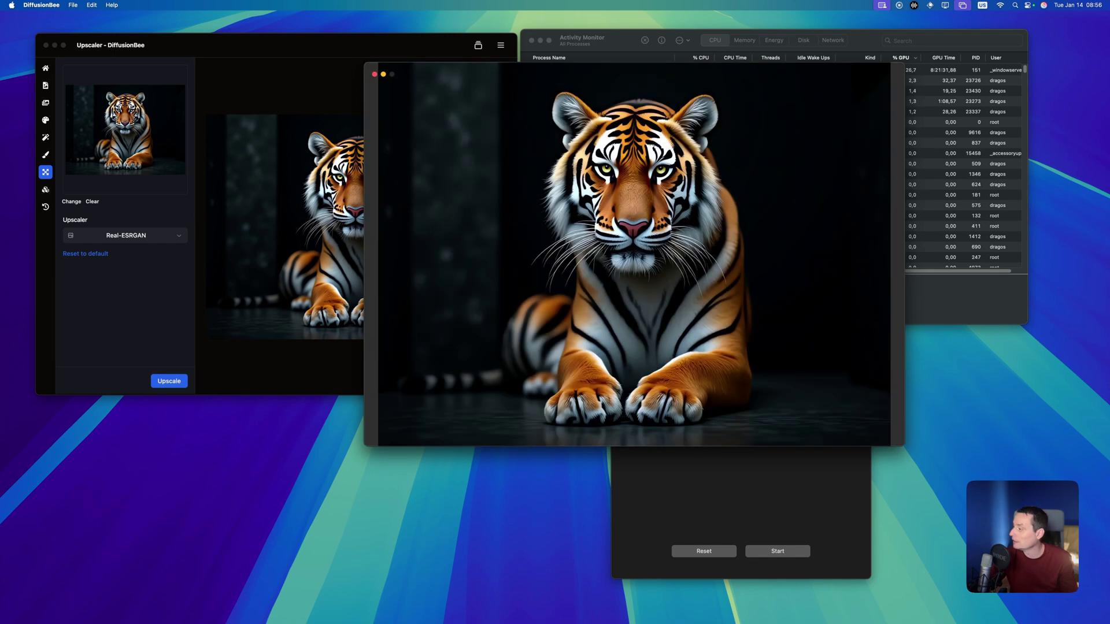
Move the enlarged upscaled.png preview aside and check the file's size and dimensions in its Finder info.
left_click_drag(376, 199, 260, 278)
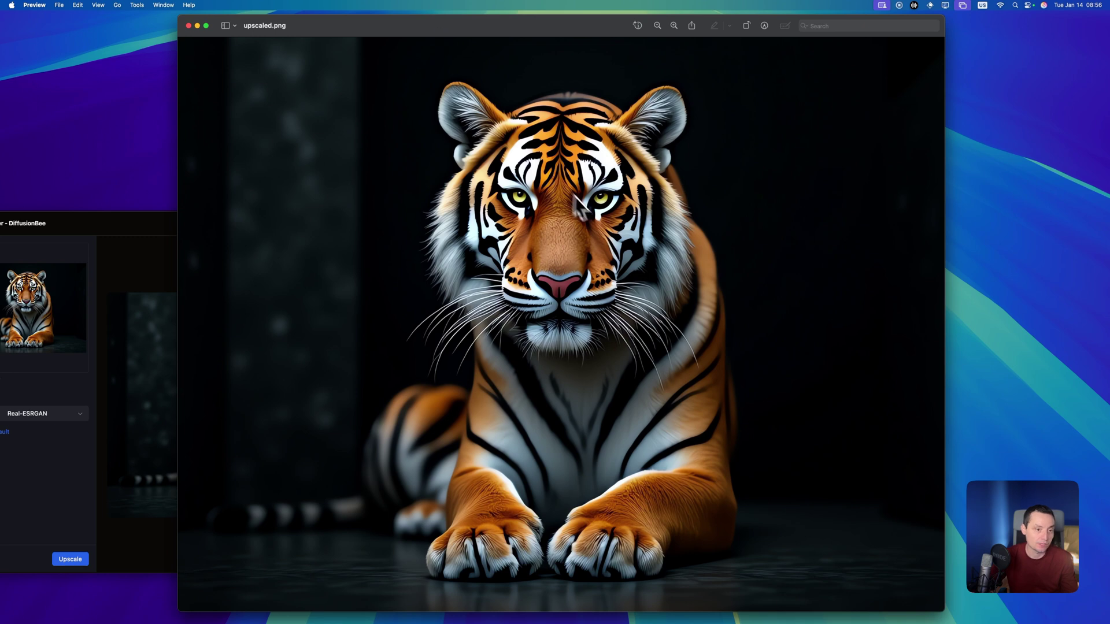
left_click_drag(443, 31, 960, 30)
right_click(583, 280)
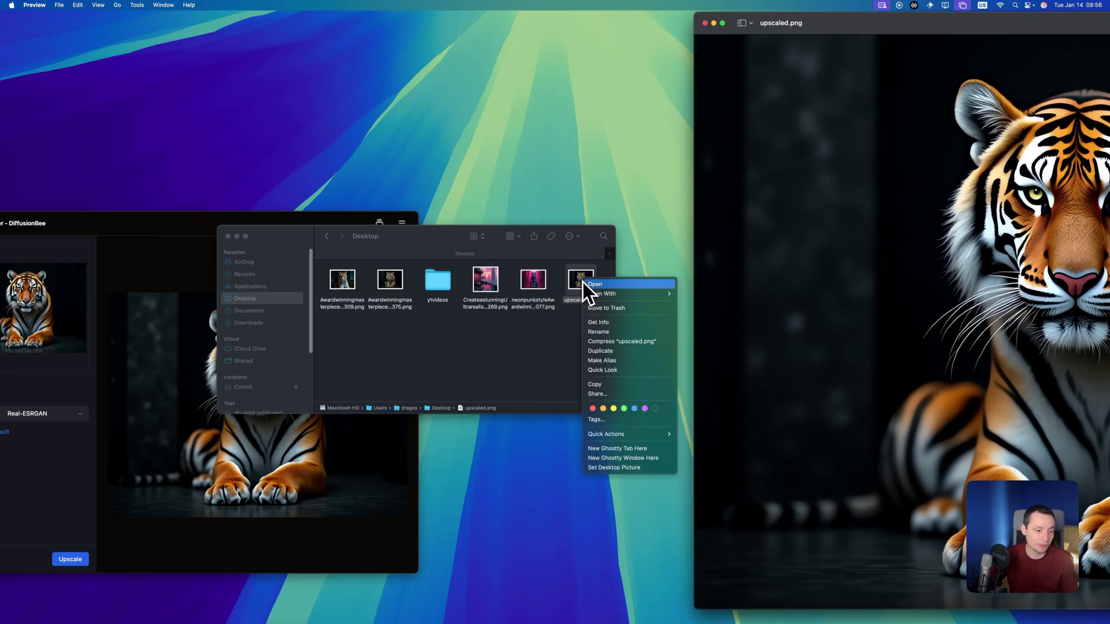
left_click(647, 323)
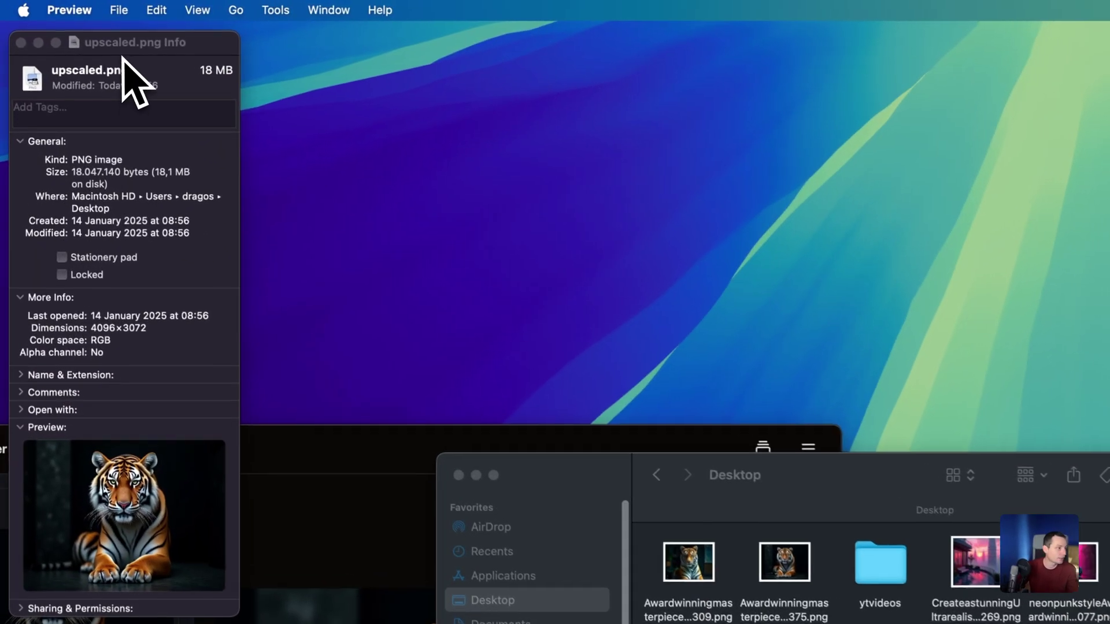
left_click_drag(62, 30, 500, 37)
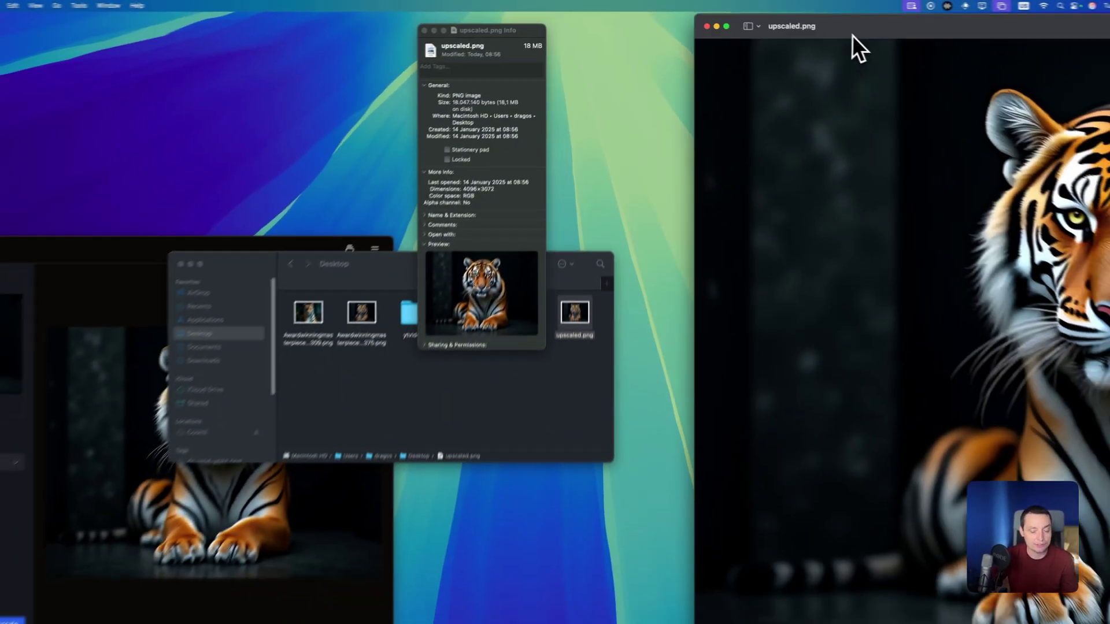
Bring the upscaled.png preview back into full view, examine the tiger's detail, and close the image.
left_click_drag(854, 44, 556, 39)
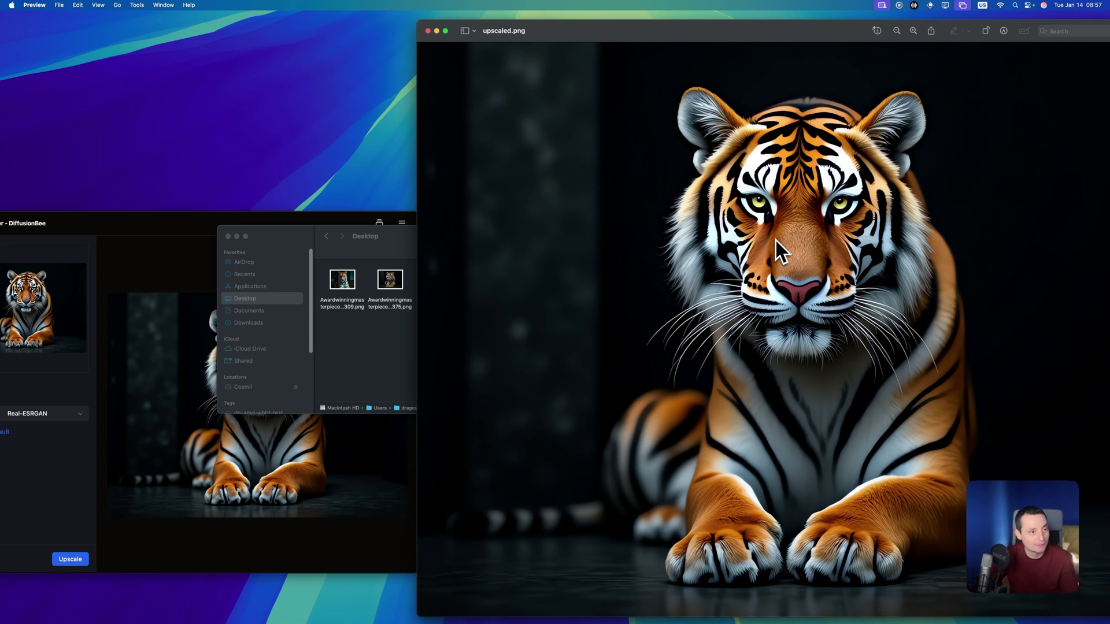
left_click(428, 30)
scroll(287, 243, "up", 1)
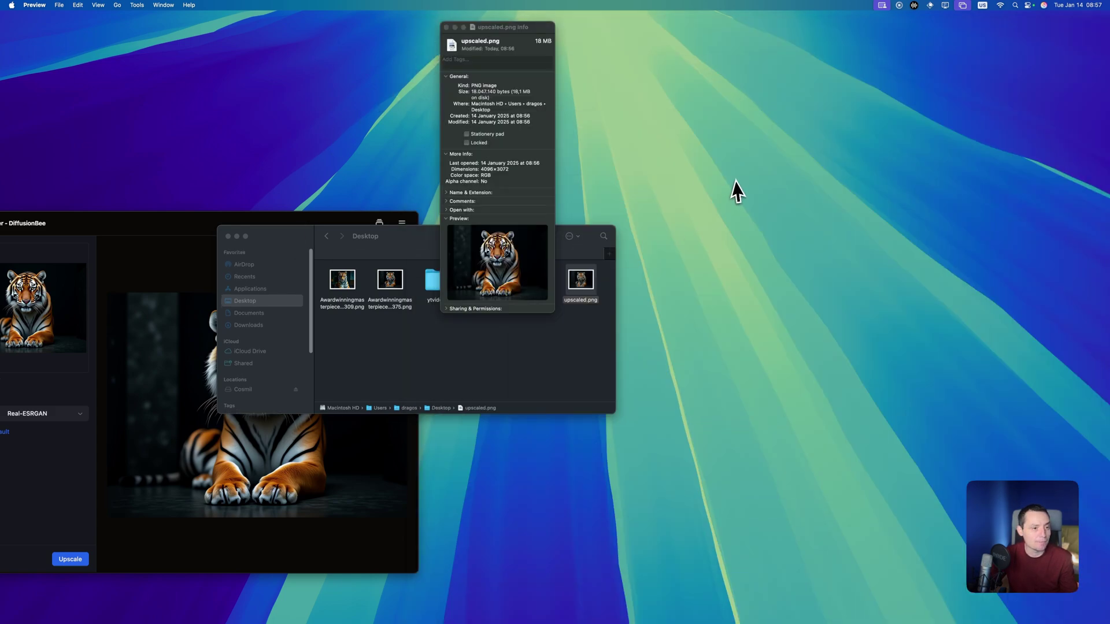